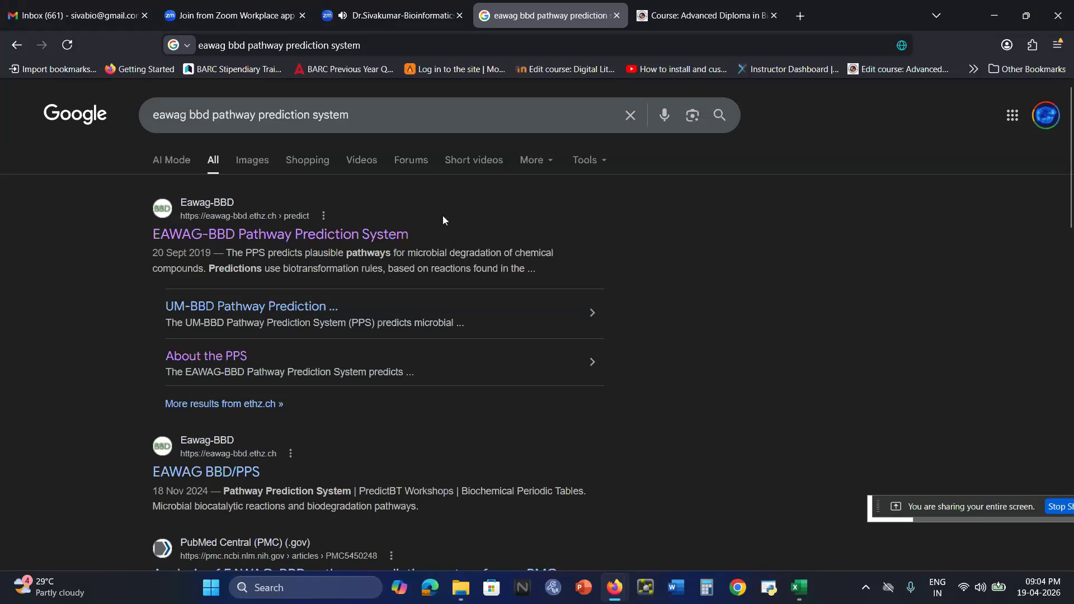
Step: Open the EAWAG-BBD Pathway Prediction System from the search results and go to its SMILES string entry field
{"action": "left_click", "coordinate": [372, 243]}
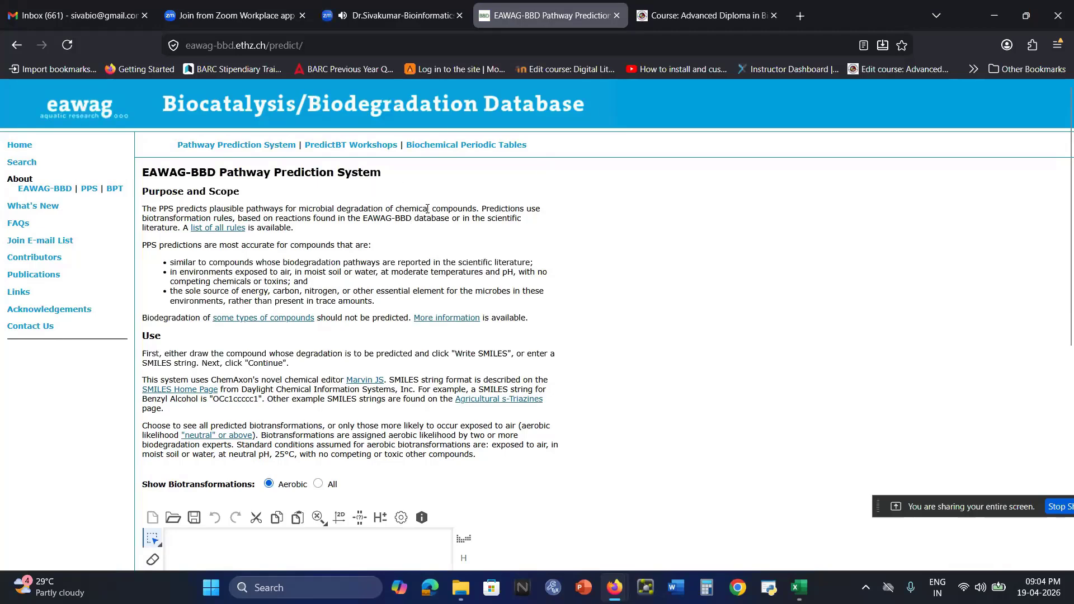
{"action": "scroll", "coordinate": [486, 229], "scroll_direction": "down", "scroll_amount": 3}
{"action": "scroll", "coordinate": [658, 268], "scroll_direction": "down", "scroll_amount": 4}
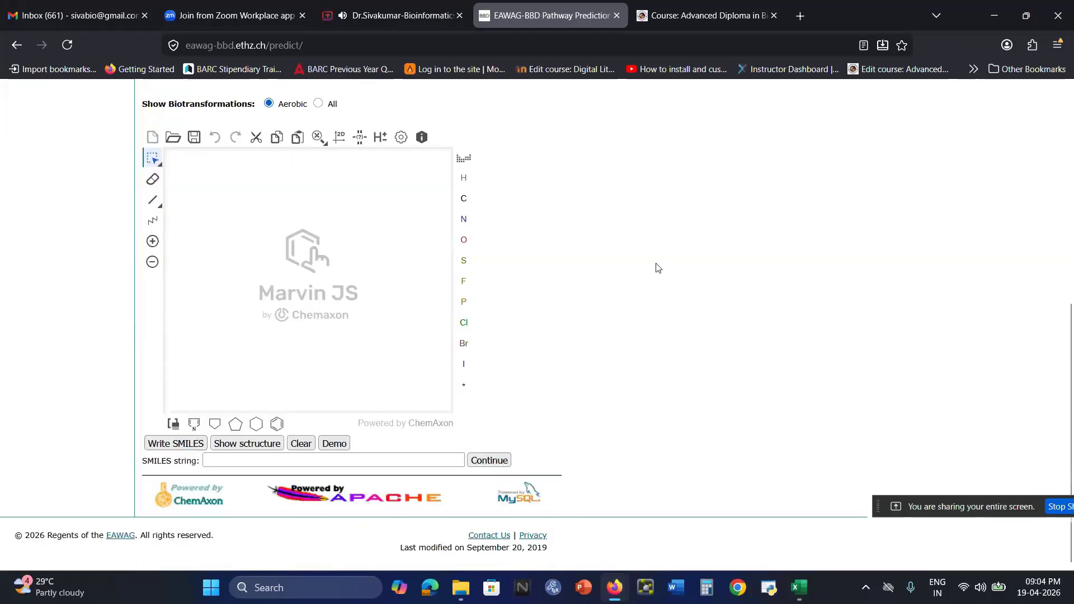
{"action": "left_click", "coordinate": [325, 461]}
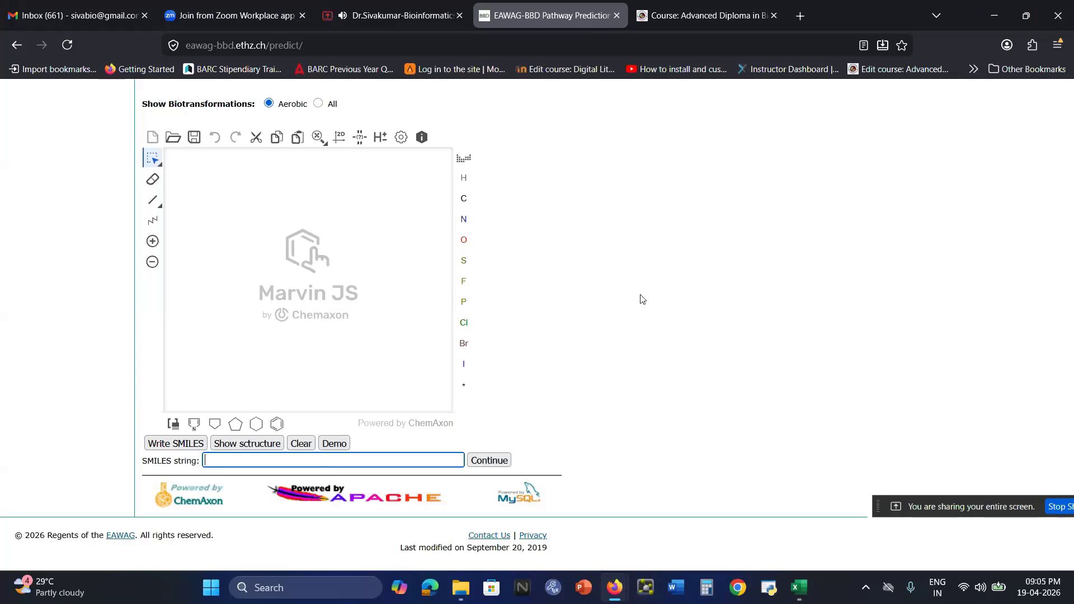
Step: Search the web for DDT in a new browser tab
{"action": "left_click", "coordinate": [705, 16]}
{"action": "left_click", "coordinate": [800, 15]}
{"action": "left_click", "coordinate": [450, 136]}
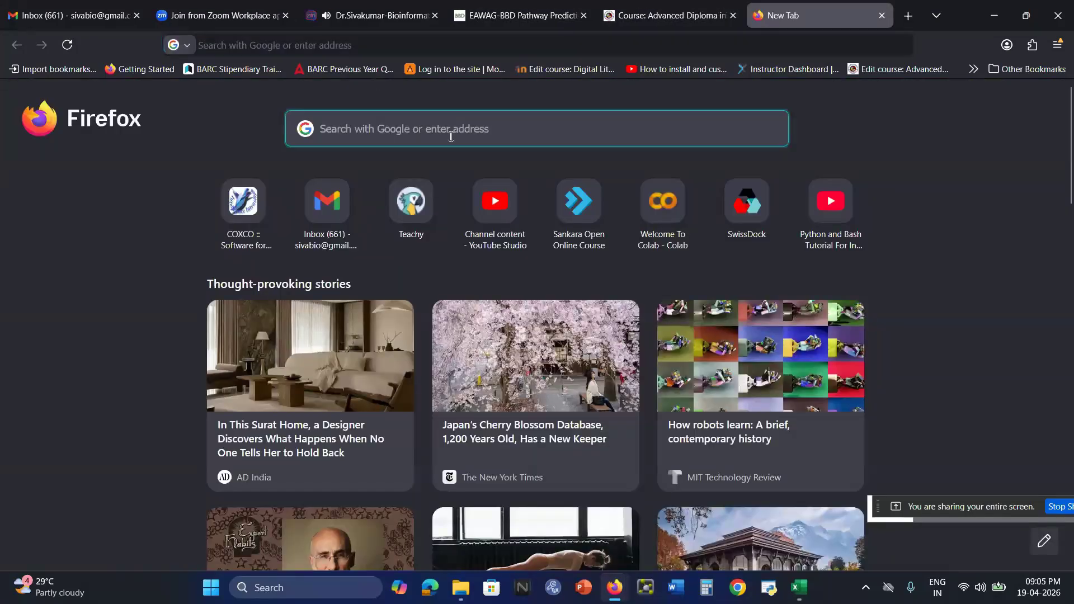
{"action": "type", "text": "drive.google.com/"}
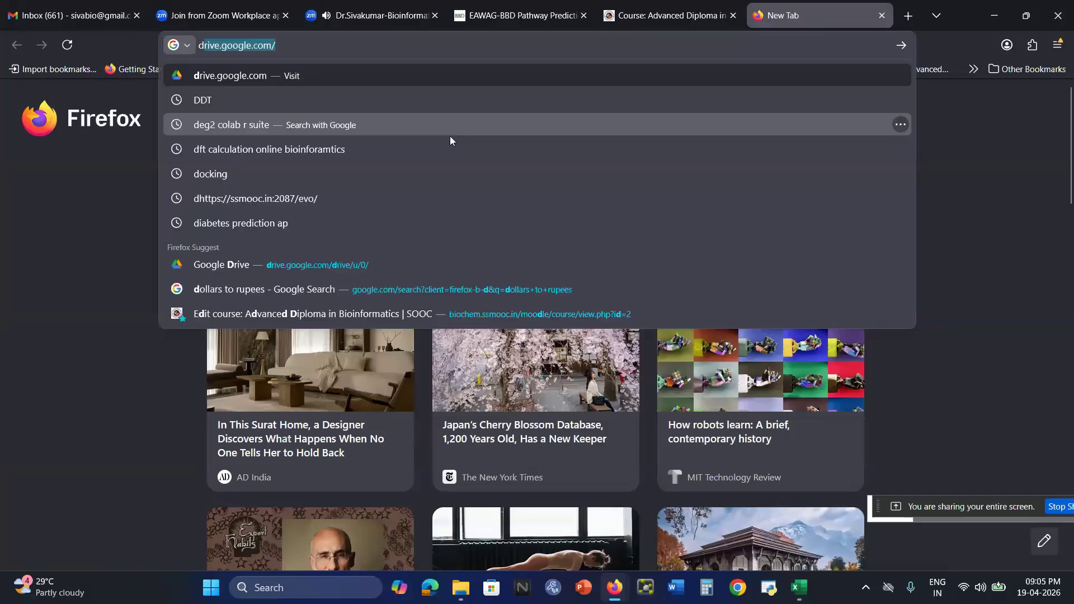
{"action": "left_click", "coordinate": [246, 100]}
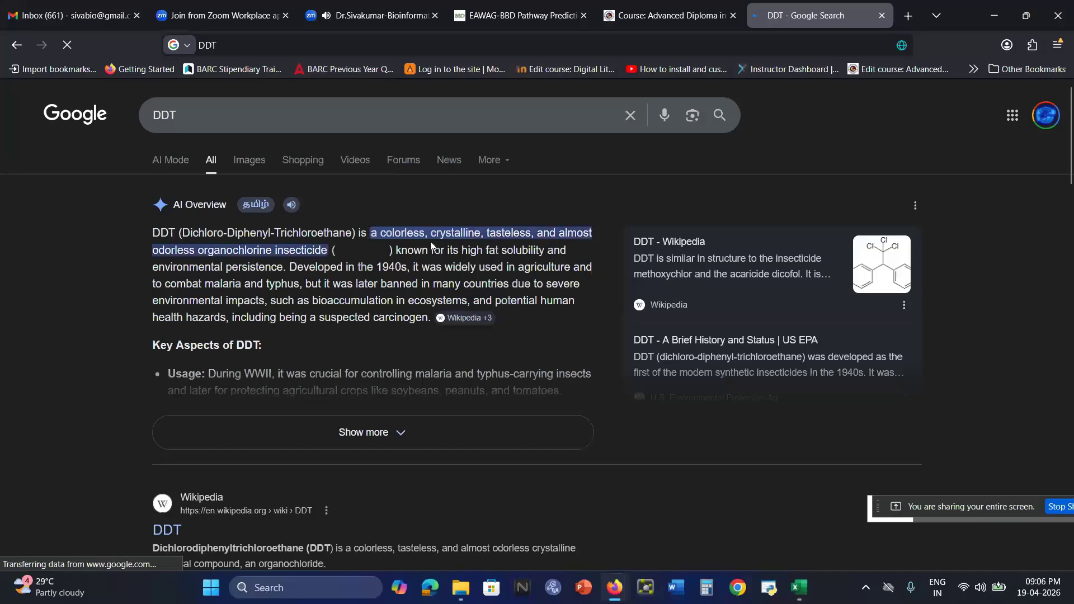
Step: Refine the search to "ddt pubchem" and open the PubChem compound page for Dichloro-diphenyl-trichloroethane
{"action": "scroll", "coordinate": [426, 264], "scroll_direction": "down", "scroll_amount": 6}
{"action": "scroll", "coordinate": [427, 271], "scroll_direction": "down", "scroll_amount": 4}
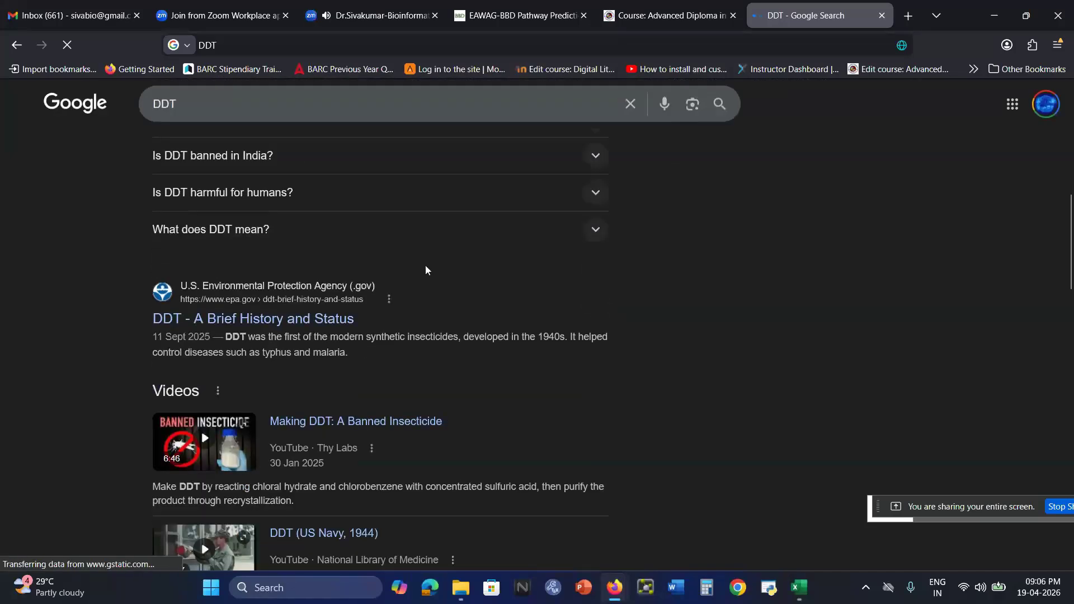
{"action": "scroll", "coordinate": [425, 269], "scroll_direction": "down", "scroll_amount": 8}
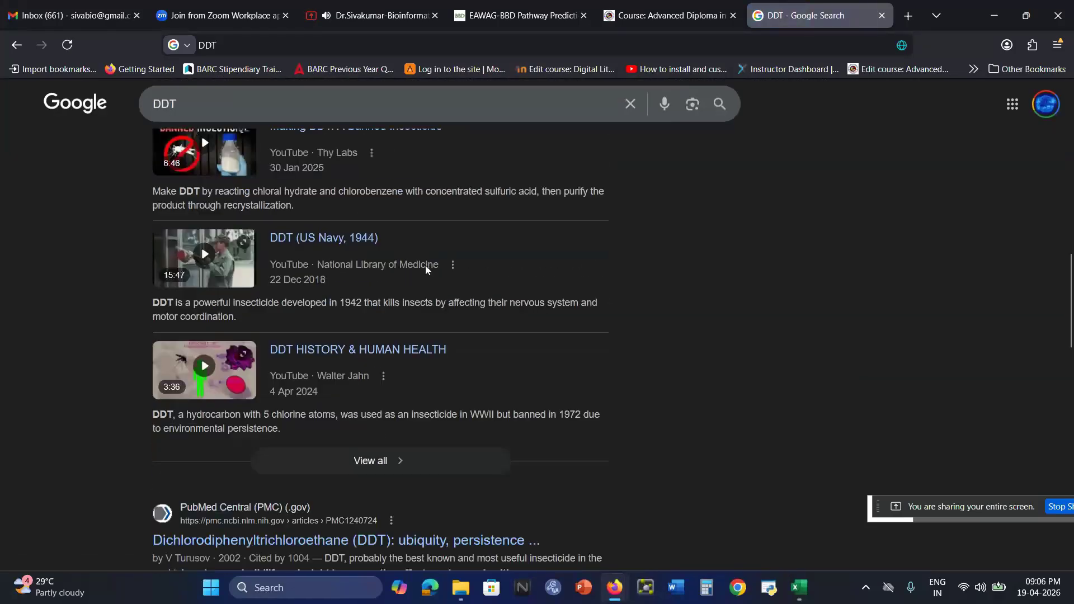
{"action": "scroll", "coordinate": [431, 274], "scroll_direction": "up", "scroll_amount": 2}
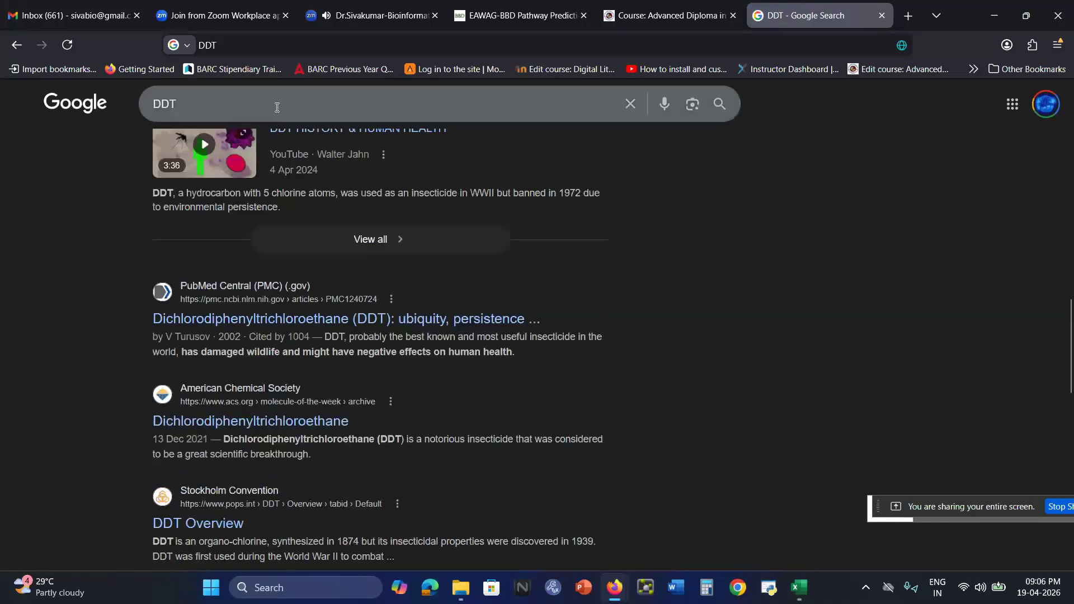
{"action": "left_click", "coordinate": [276, 107]}
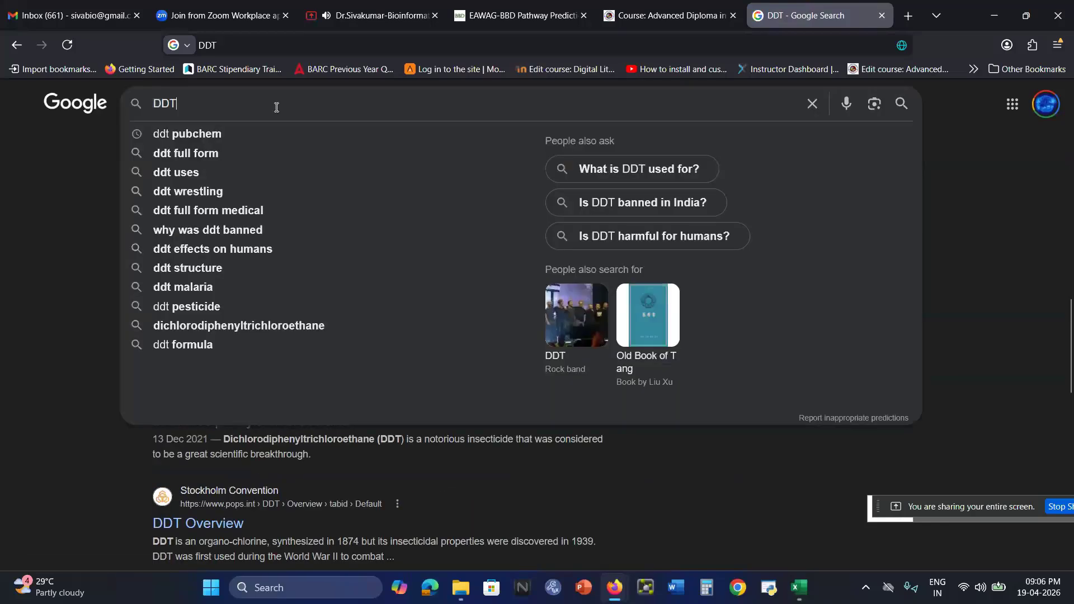
{"action": "left_click", "coordinate": [247, 137]}
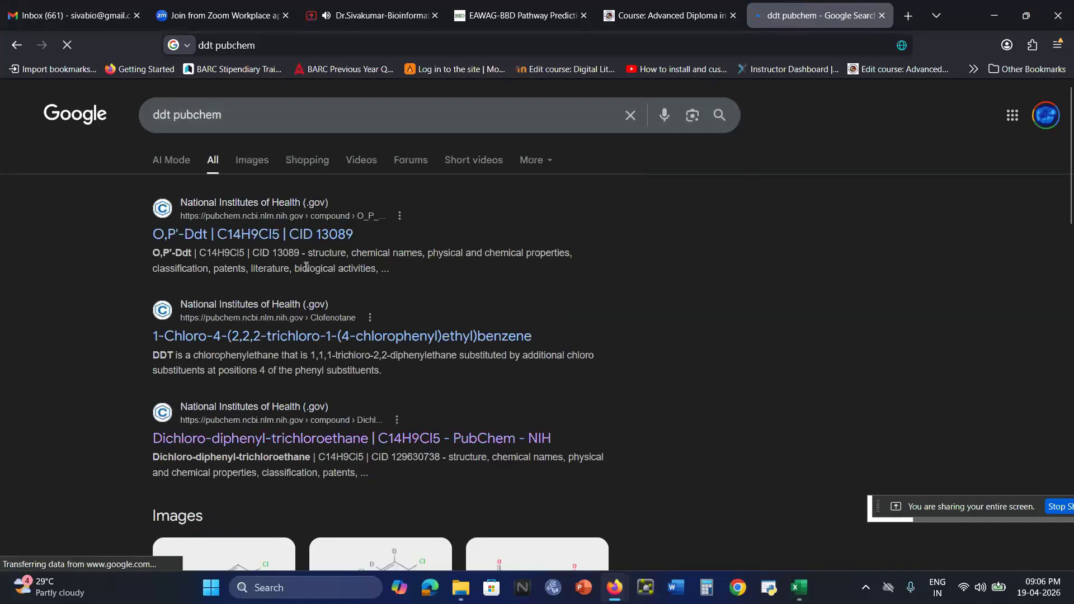
{"action": "scroll", "coordinate": [447, 290], "scroll_direction": "down", "scroll_amount": 1}
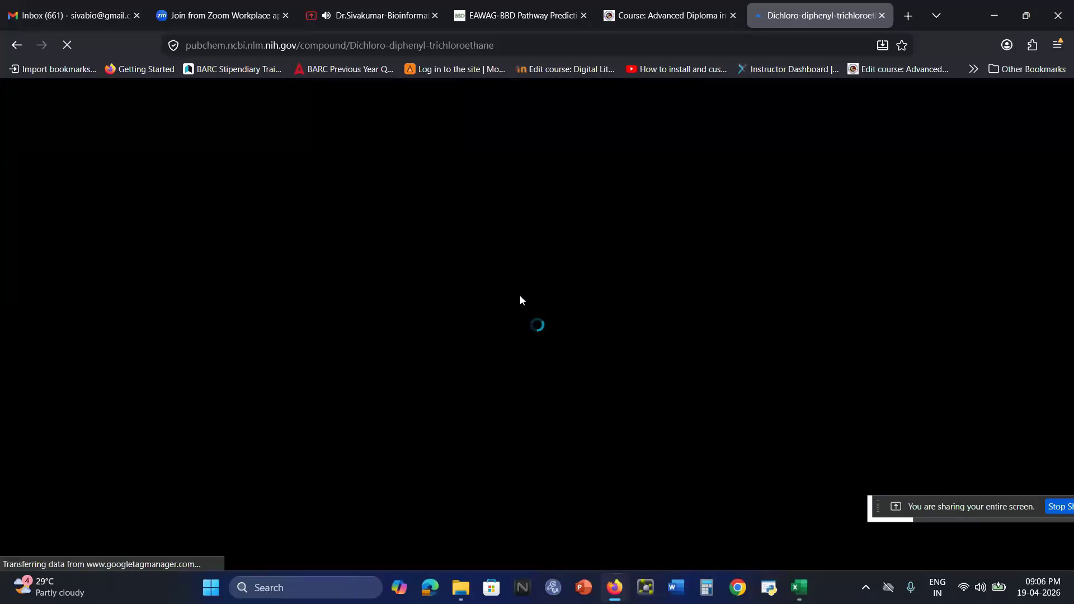
Step: Copy the compound's full SMILES string from the Computed Descriptors in the PubChem record
{"action": "scroll", "coordinate": [444, 318], "scroll_direction": "down", "scroll_amount": 3}
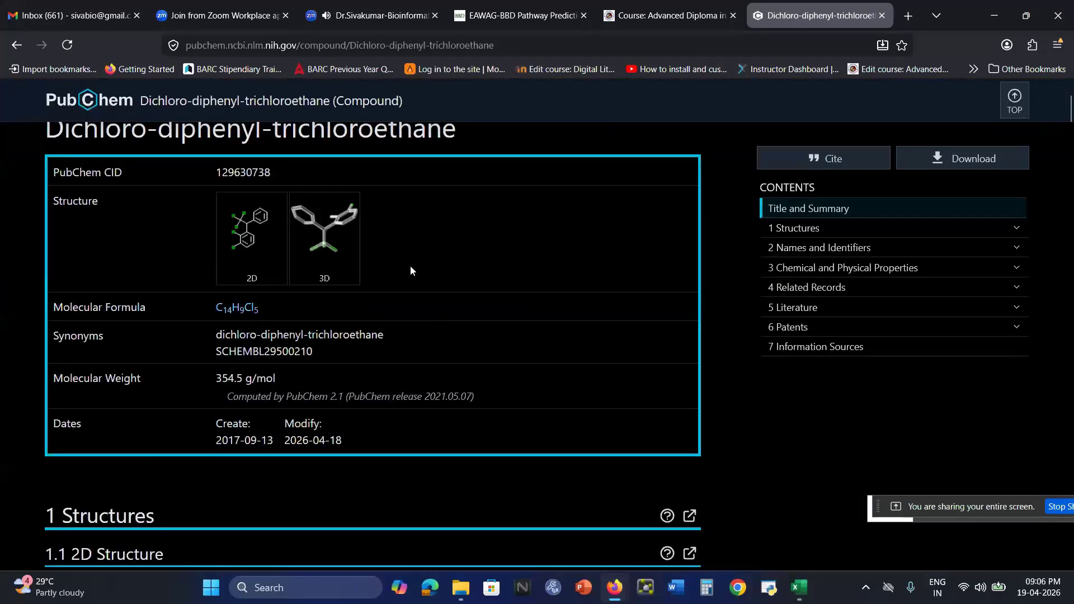
{"action": "scroll", "coordinate": [411, 266], "scroll_direction": "down", "scroll_amount": 8}
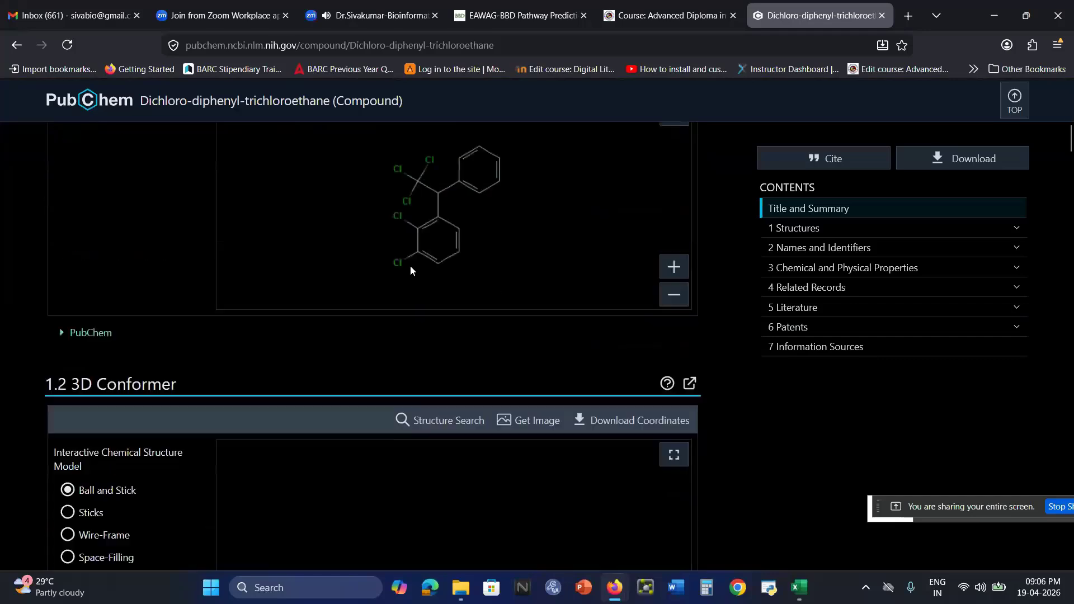
{"action": "scroll", "coordinate": [410, 267], "scroll_direction": "down", "scroll_amount": 10}
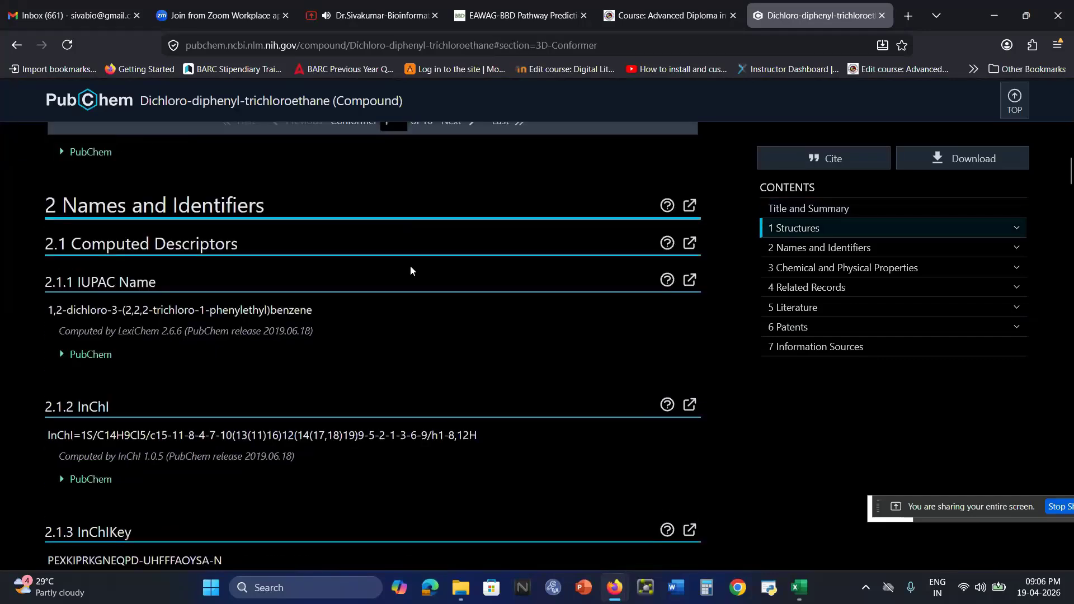
{"action": "scroll", "coordinate": [411, 266], "scroll_direction": "down", "scroll_amount": 6}
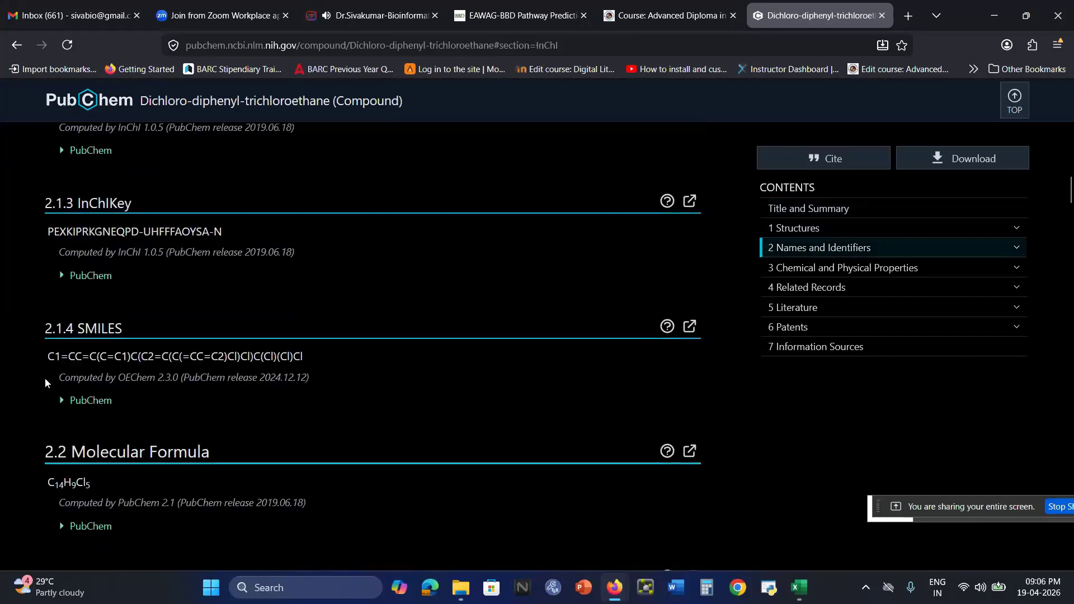
{"action": "left_click_drag", "start_coordinate": [48, 357], "coordinate": [303, 363]}
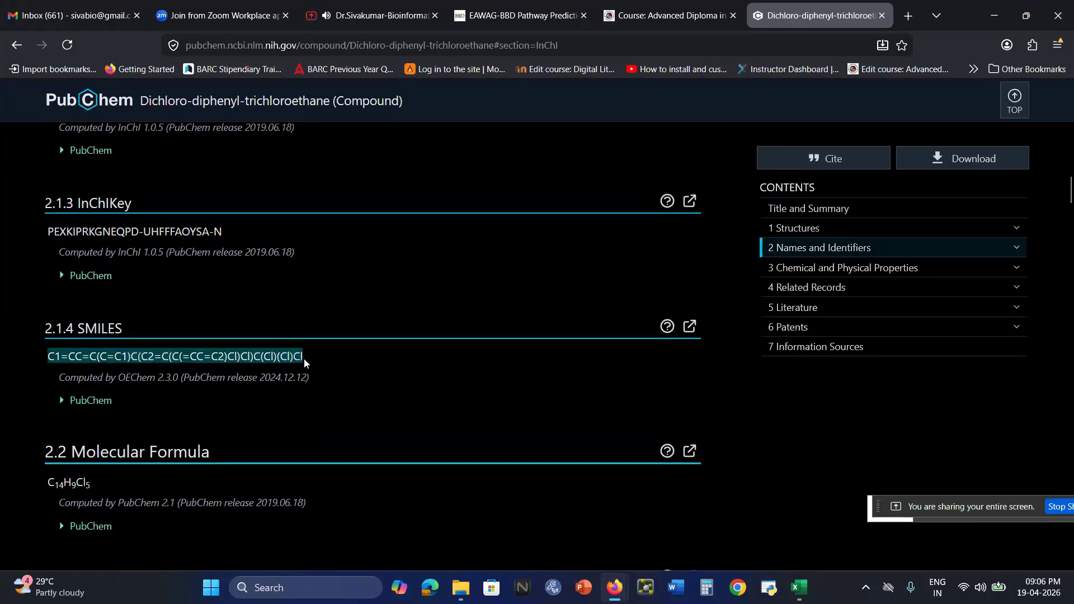
{"action": "right_click", "coordinate": [289, 357]}
{"action": "left_click", "coordinate": [308, 63]}
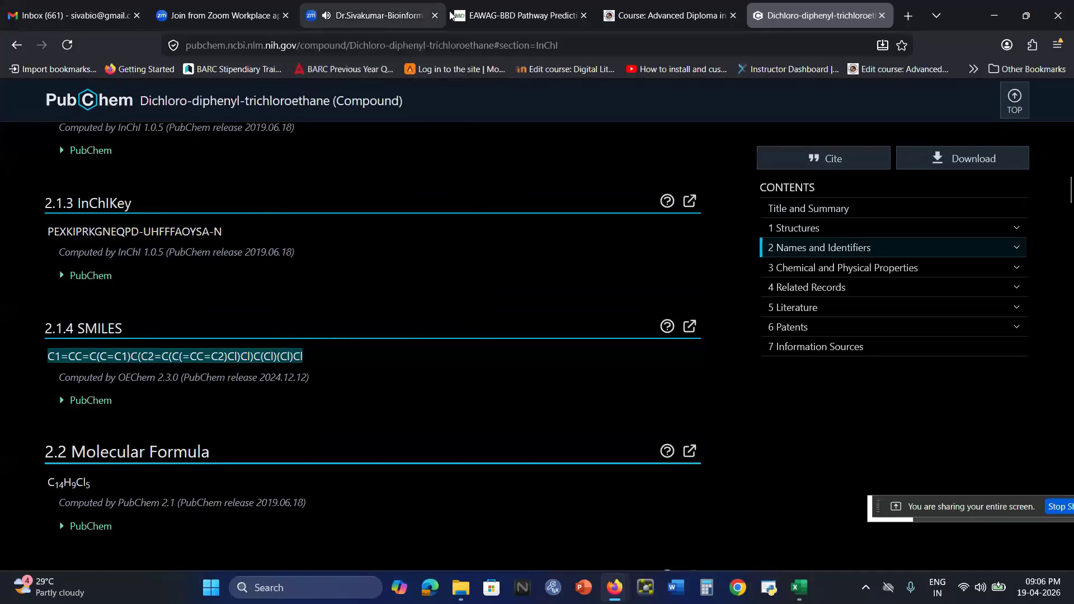
Step: Paste the SMILES string C1=CC=C(C=C1)C(C2=C(C(=CC=C2)Cl)Cl)C(Cl)(Cl)Cl into the EAWAG-BBD prediction form and show its structure in the editor
{"action": "left_click", "coordinate": [514, 15]}
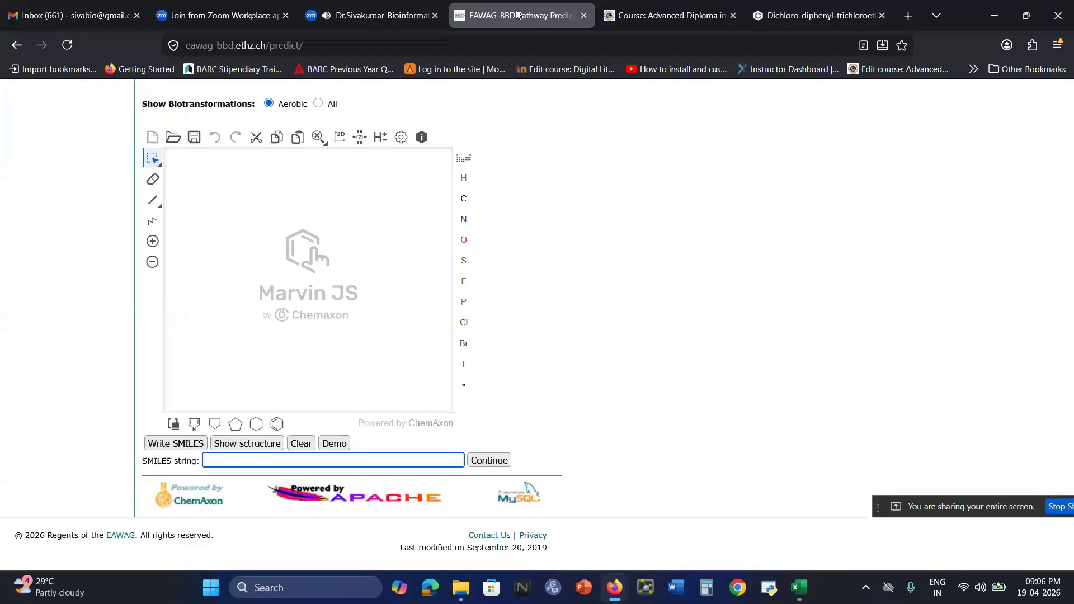
{"action": "left_click", "coordinate": [378, 460]}
{"action": "key", "text": "ctrl+v"}
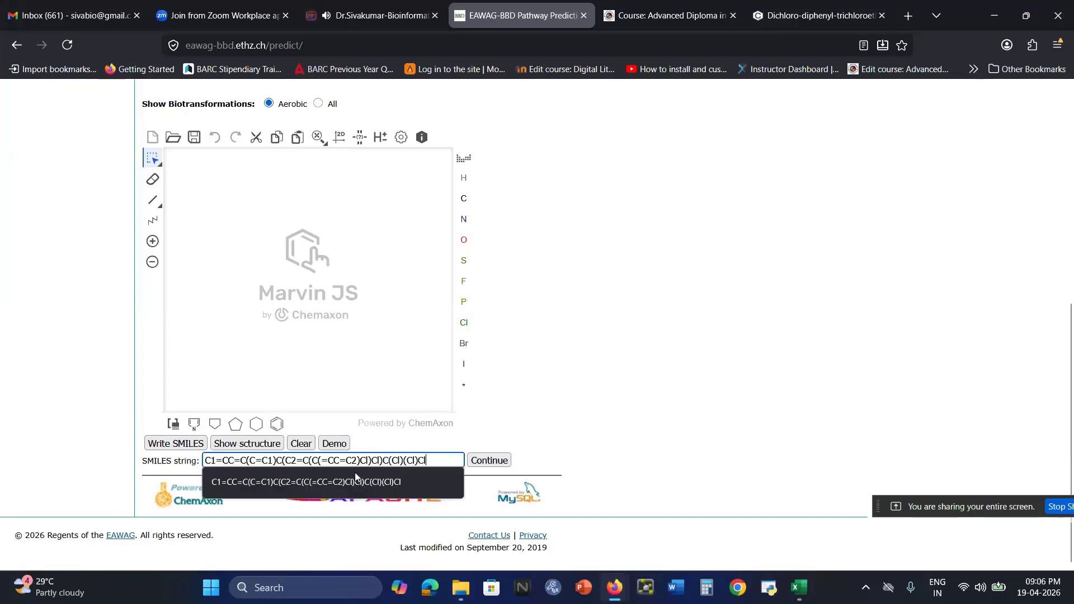
{"action": "left_click", "coordinate": [671, 377]}
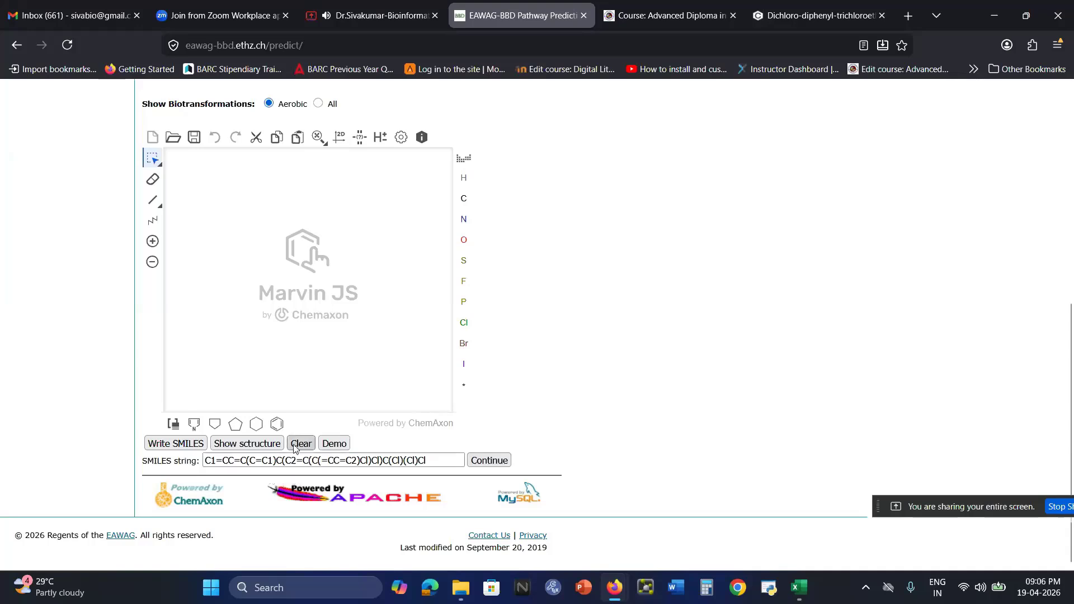
{"action": "left_click", "coordinate": [255, 445]}
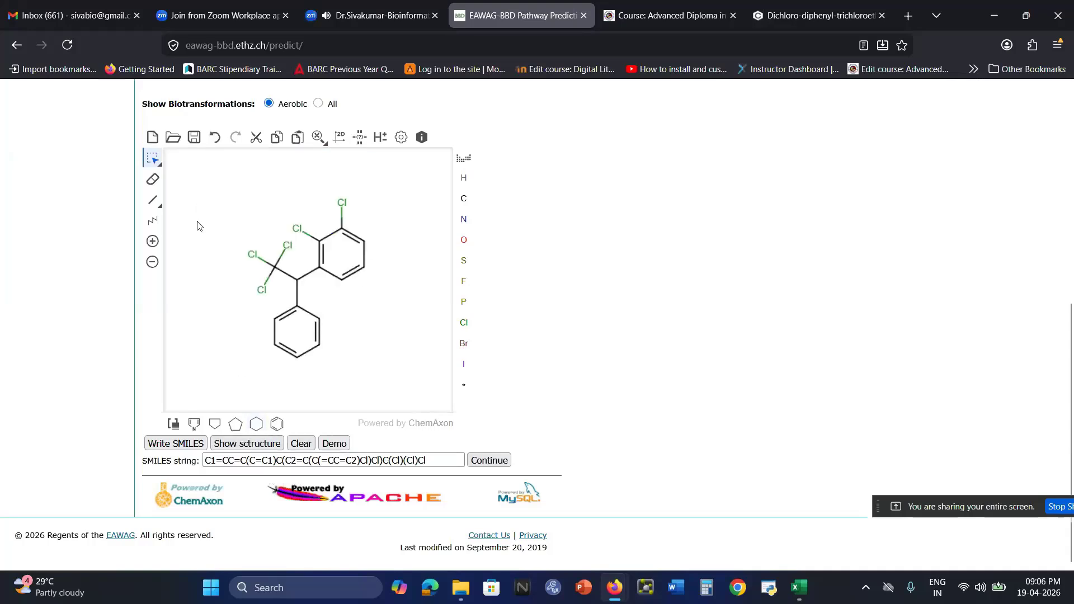
Step: Compare the structure in the EAWAG-BBD editor with the 2D structure depiction on the PubChem compound page
{"action": "left_click", "coordinate": [817, 15]}
{"action": "scroll", "coordinate": [331, 356], "scroll_direction": "up", "scroll_amount": 15}
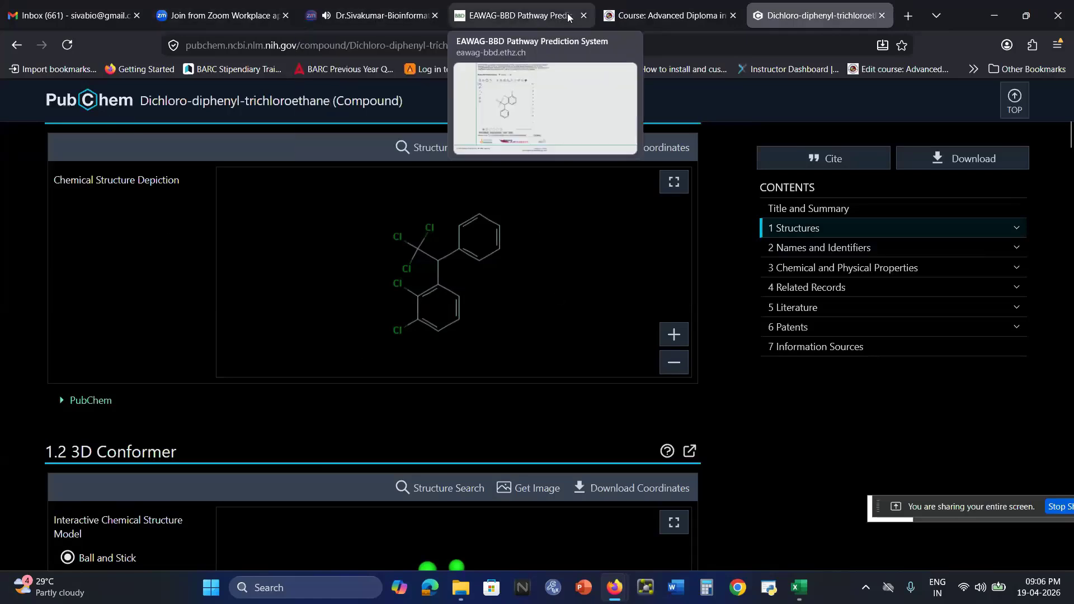
{"action": "left_click", "coordinate": [526, 16]}
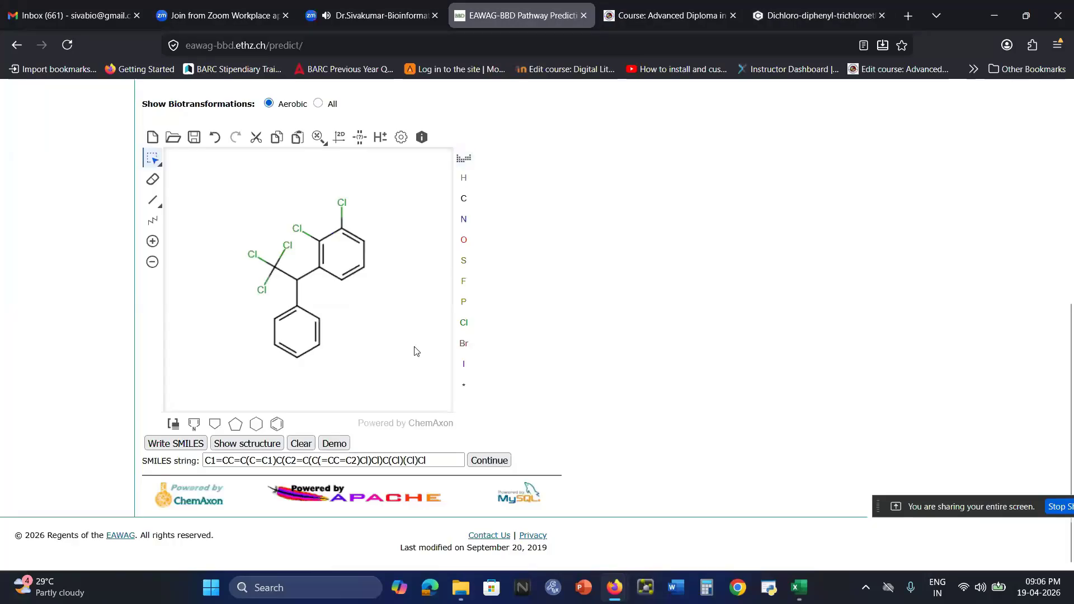
Step: Run the aerobic pathway prediction for the entered SMILES string and review the predicted pathway down to the prediction options
{"action": "left_click", "coordinate": [503, 461]}
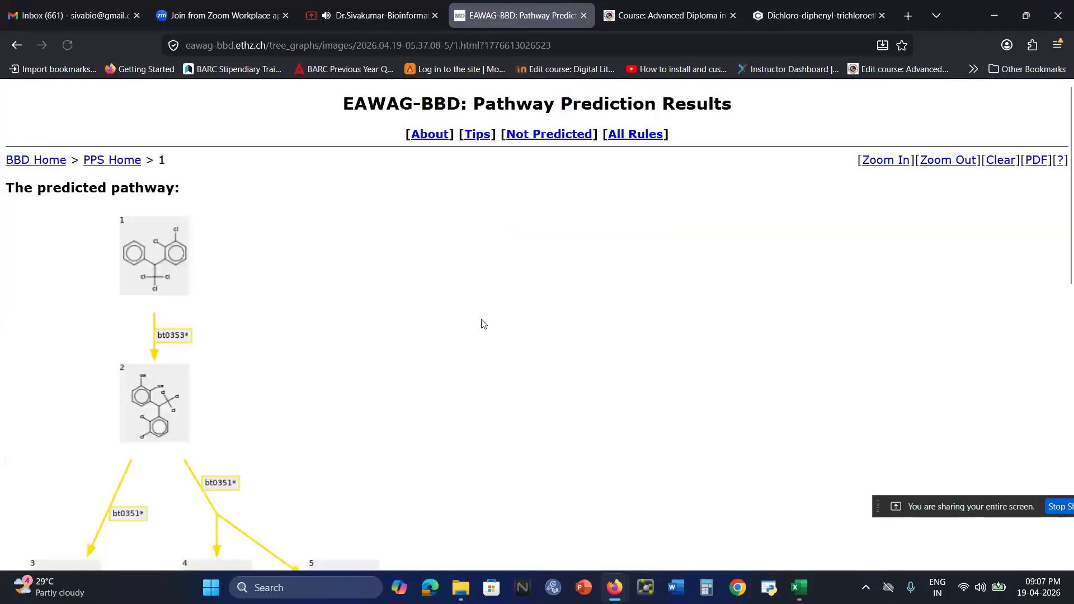
{"action": "scroll", "coordinate": [482, 321], "scroll_direction": "down", "scroll_amount": 8}
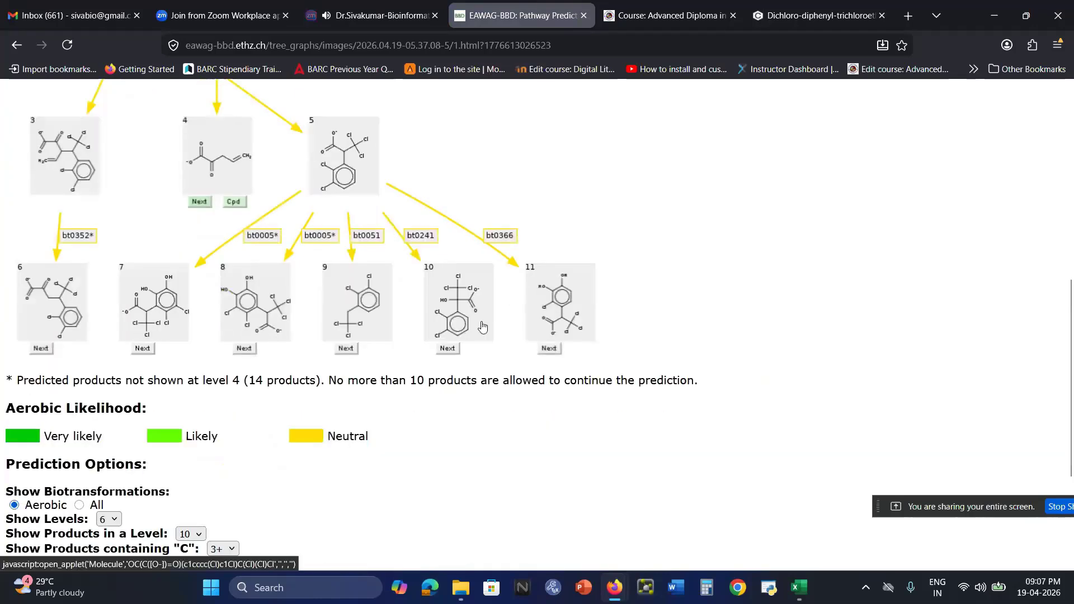
{"action": "scroll", "coordinate": [482, 326], "scroll_direction": "down", "scroll_amount": 3}
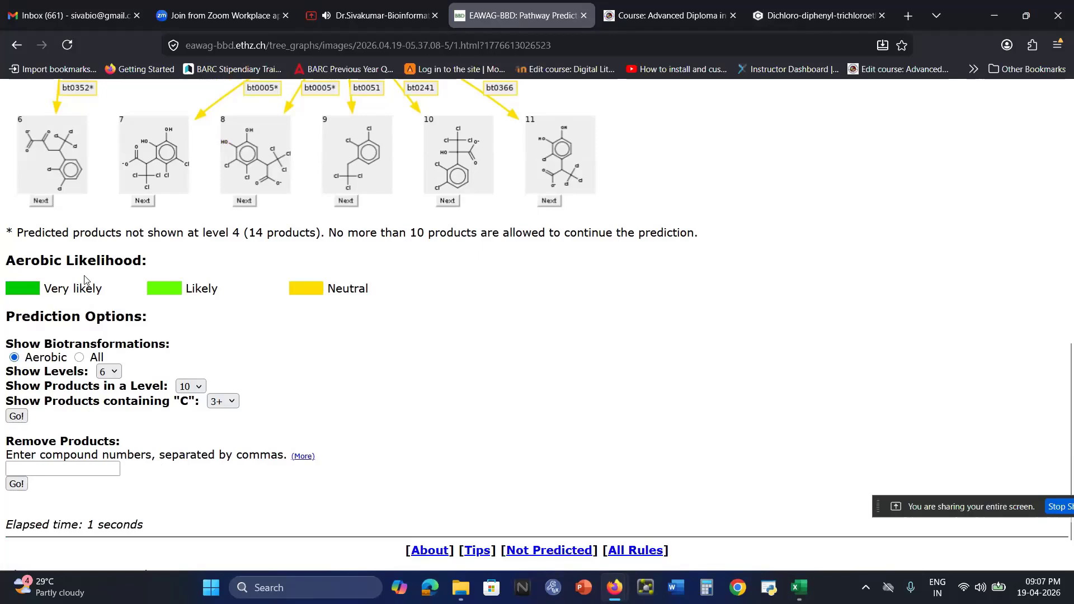
Step: Set the prediction options to show all biotransformations and 7 levels, reviewing the predicted pathway tree before changing the level count
{"action": "left_click", "coordinate": [80, 358]}
{"action": "scroll", "coordinate": [456, 320], "scroll_direction": "up", "scroll_amount": 4}
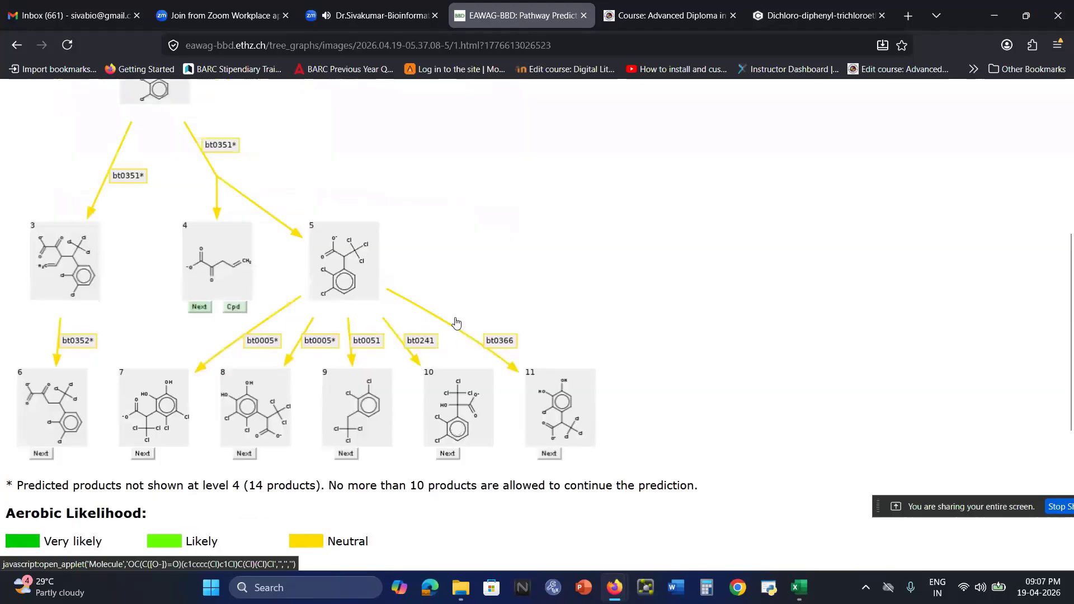
{"action": "scroll", "coordinate": [456, 322], "scroll_direction": "up", "scroll_amount": 5}
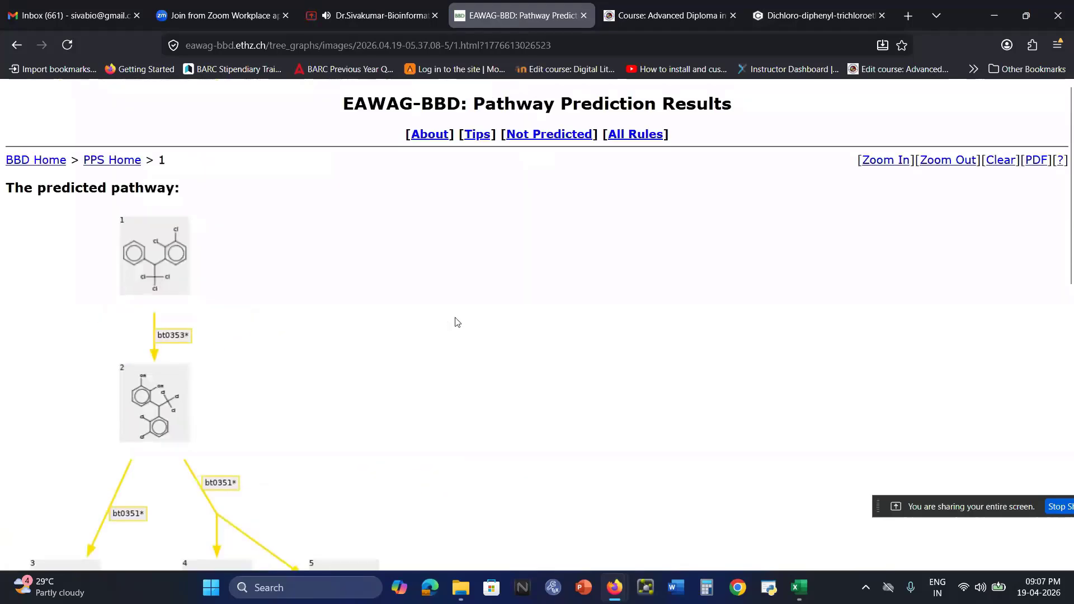
{"action": "scroll", "coordinate": [456, 323], "scroll_direction": "down", "scroll_amount": 9}
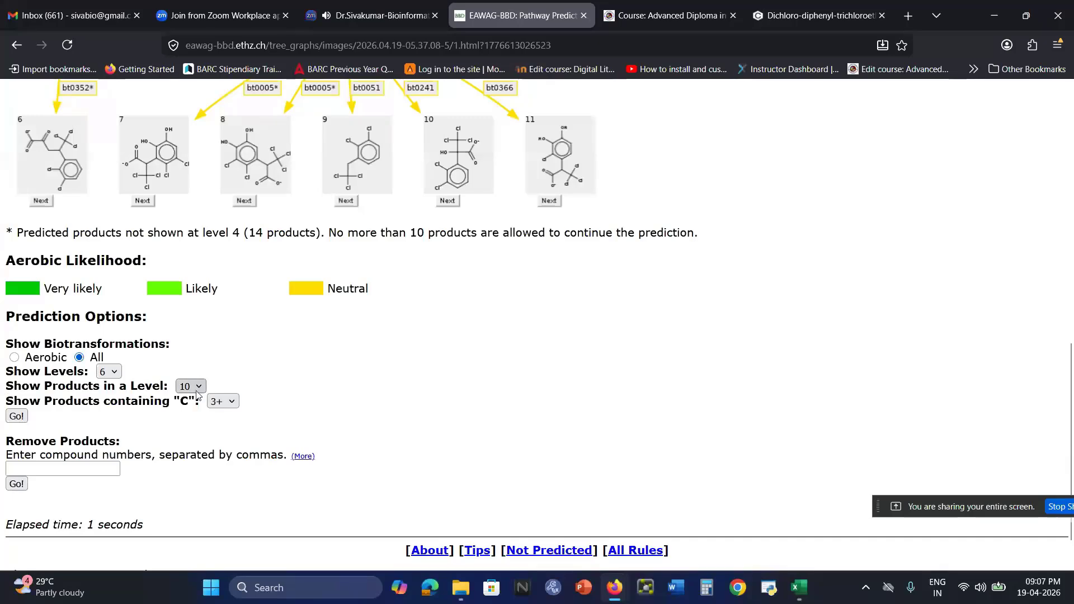
{"action": "scroll", "coordinate": [435, 287], "scroll_direction": "up", "scroll_amount": 4}
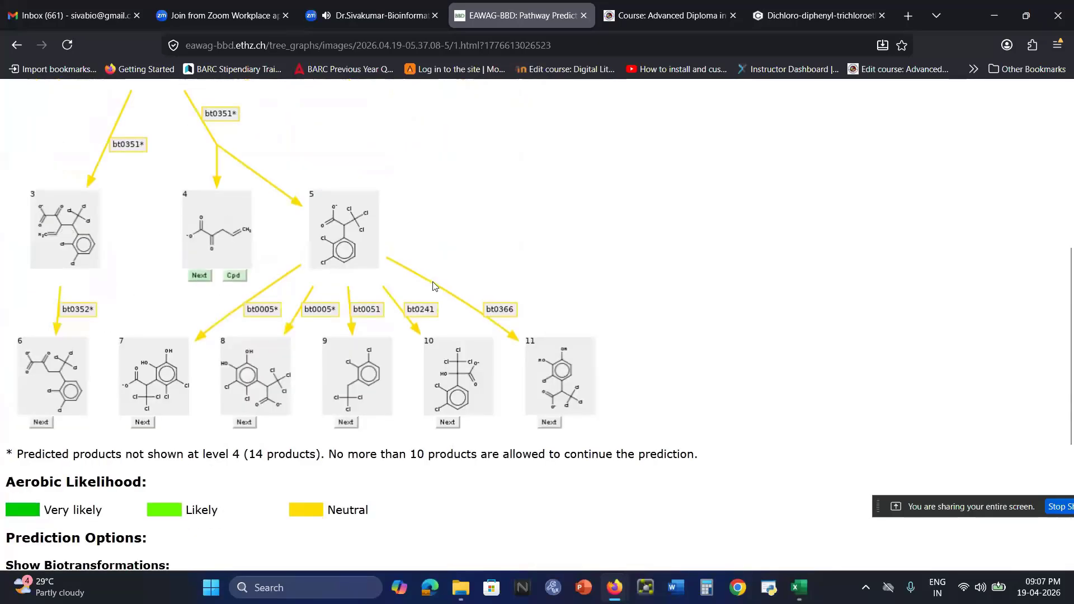
{"action": "scroll", "coordinate": [434, 286], "scroll_direction": "down", "scroll_amount": 2}
{"action": "scroll", "coordinate": [435, 287], "scroll_direction": "up", "scroll_amount": 5}
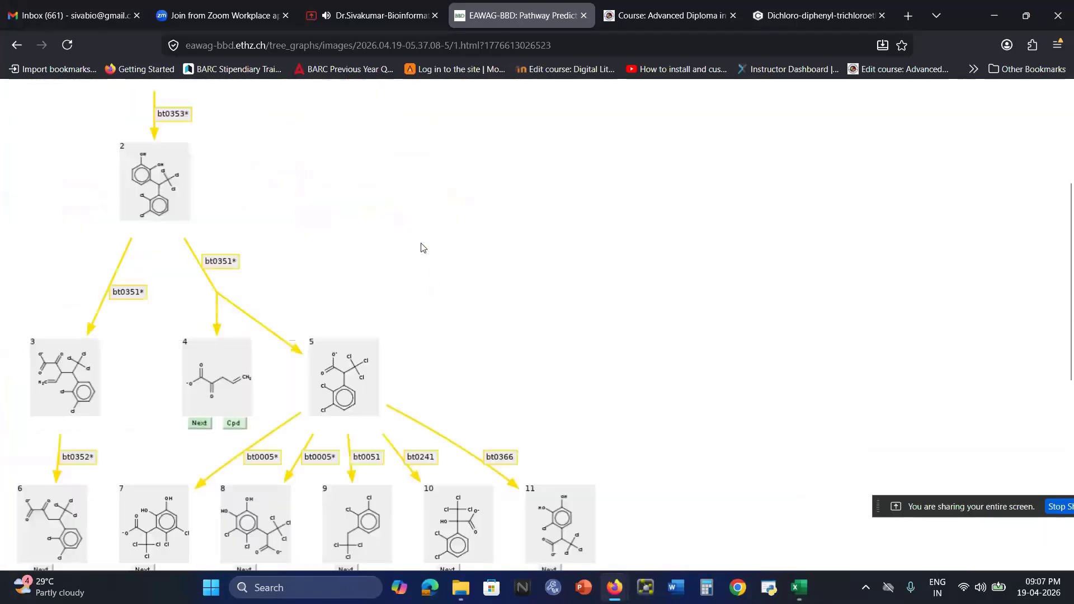
{"action": "scroll", "coordinate": [422, 248], "scroll_direction": "up", "scroll_amount": 3}
{"action": "scroll", "coordinate": [422, 248], "scroll_direction": "down", "scroll_amount": 10}
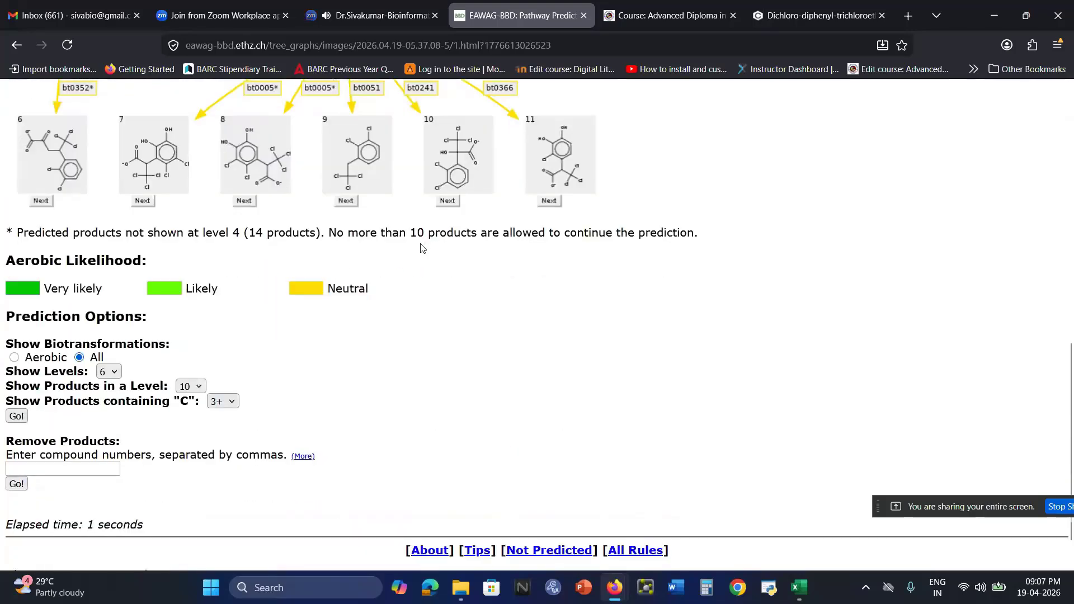
{"action": "left_click", "coordinate": [116, 373]}
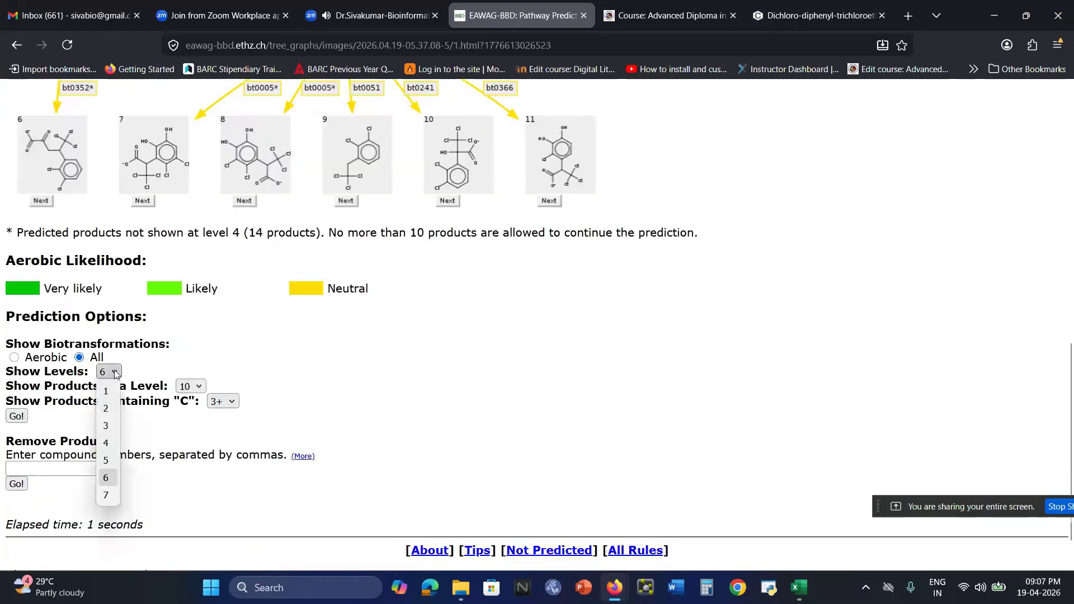
{"action": "left_click", "coordinate": [112, 496]}
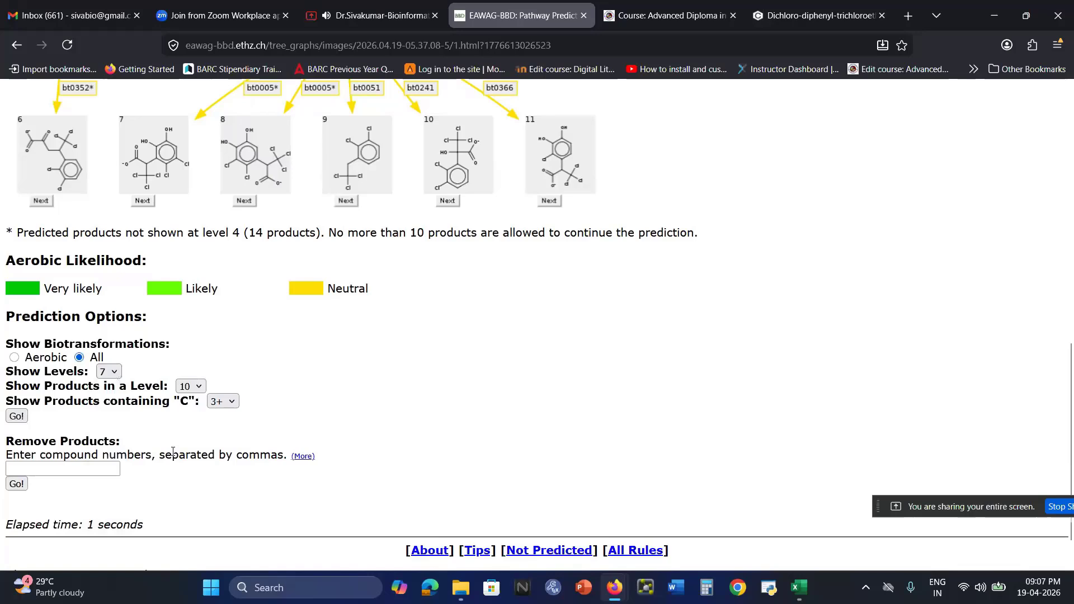
Step: Set the number of products shown in a level to 15 and rerun the pathway prediction
{"action": "left_click", "coordinate": [197, 387]}
{"action": "left_click", "coordinate": [201, 442]}
{"action": "left_click", "coordinate": [20, 419]}
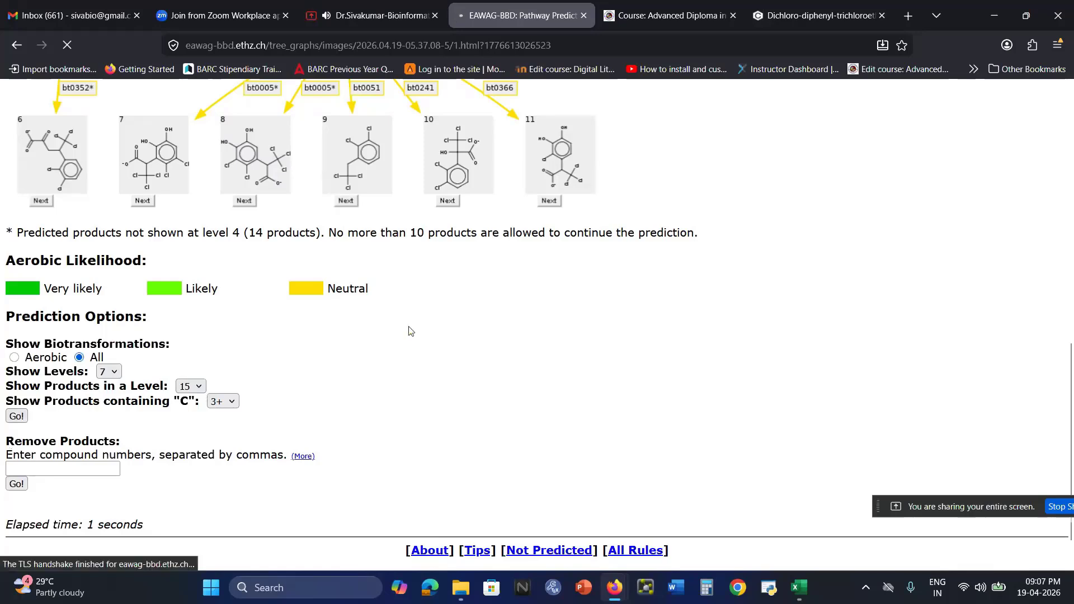
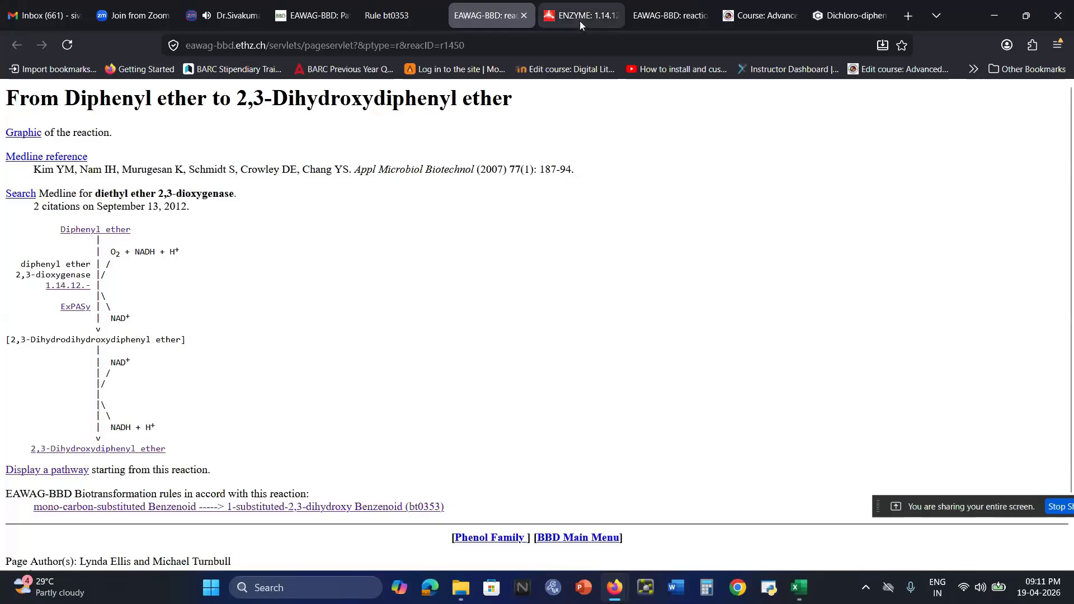
Step: Review the ExPASy list of enzymes in class 1.14.12.- against the diphenyl ether reaction page in EAWAG-BBD
{"action": "left_click", "coordinate": [580, 21]}
{"action": "scroll", "coordinate": [712, 344], "scroll_direction": "down", "scroll_amount": 2}
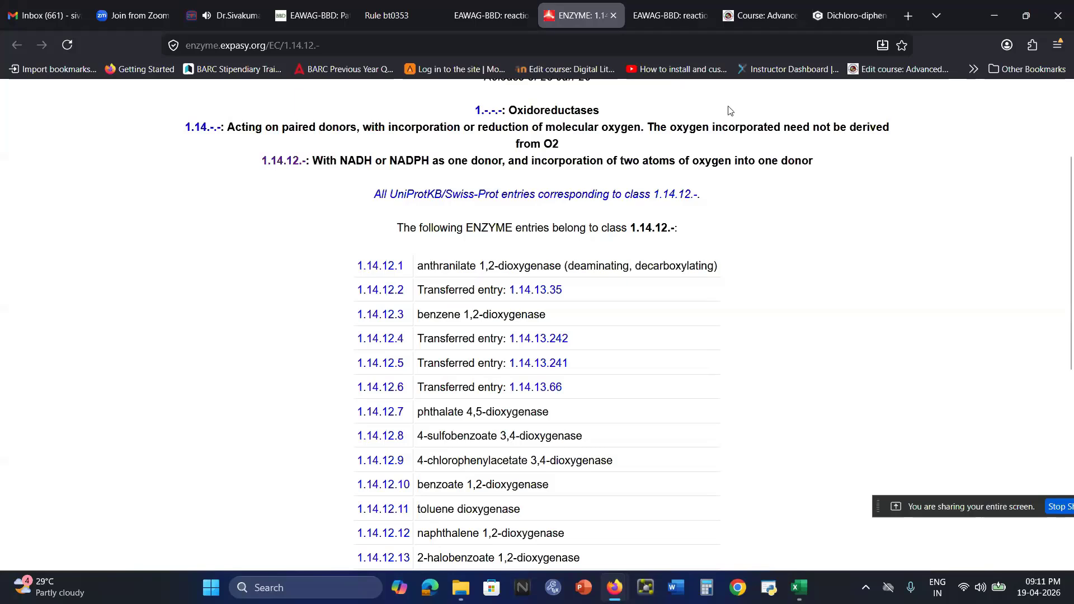
{"action": "left_click", "coordinate": [479, 22]}
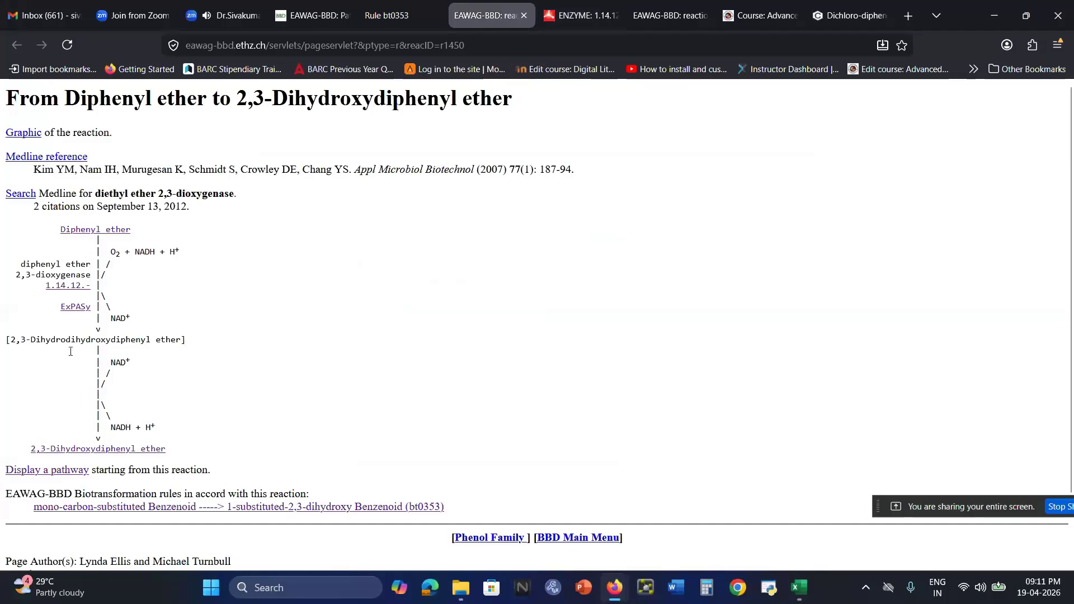
{"action": "left_click", "coordinate": [564, 17]}
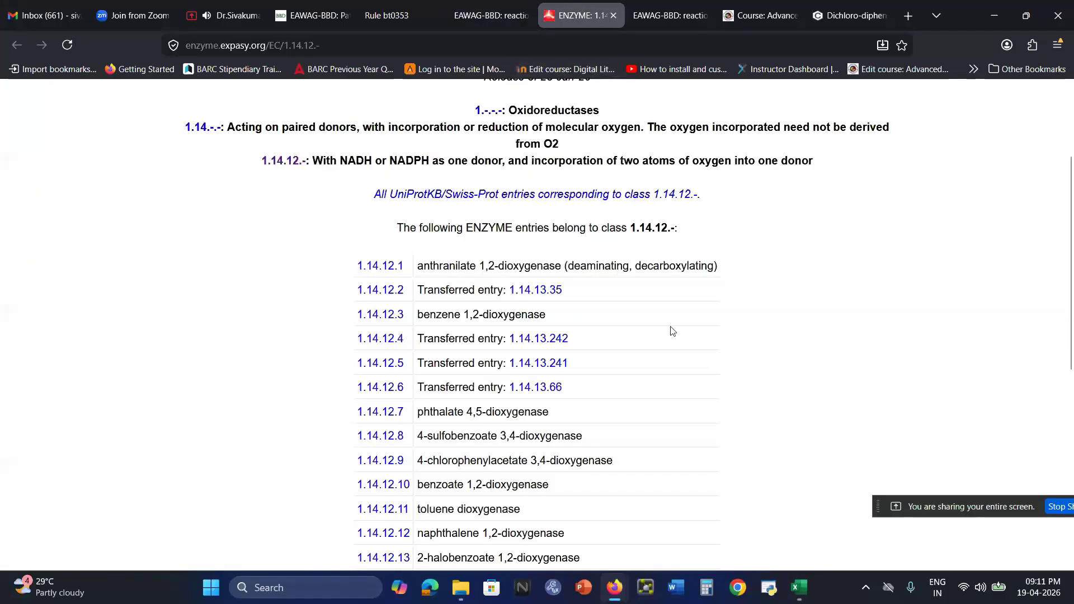
{"action": "scroll", "coordinate": [737, 302], "scroll_direction": "down", "scroll_amount": 3}
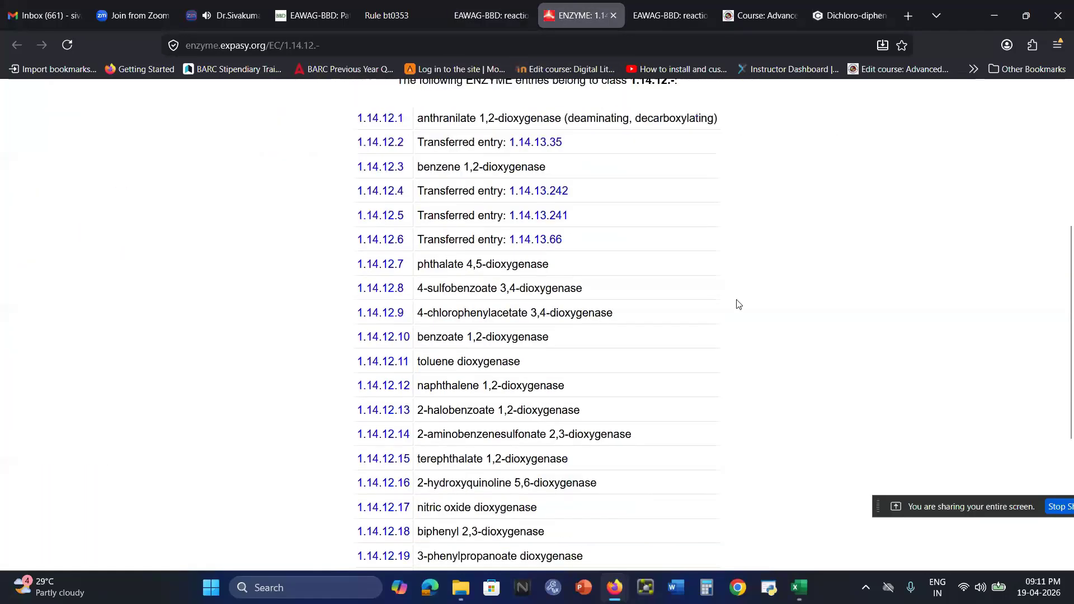
{"action": "scroll", "coordinate": [626, 508], "scroll_direction": "down", "scroll_amount": 5}
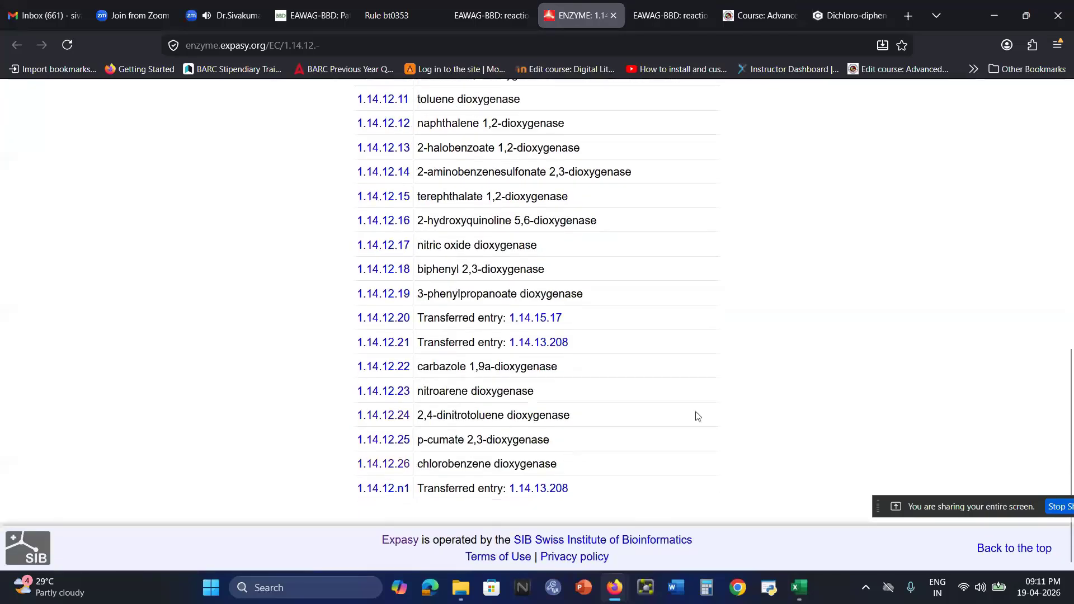
{"action": "scroll", "coordinate": [698, 415], "scroll_direction": "up", "scroll_amount": 5}
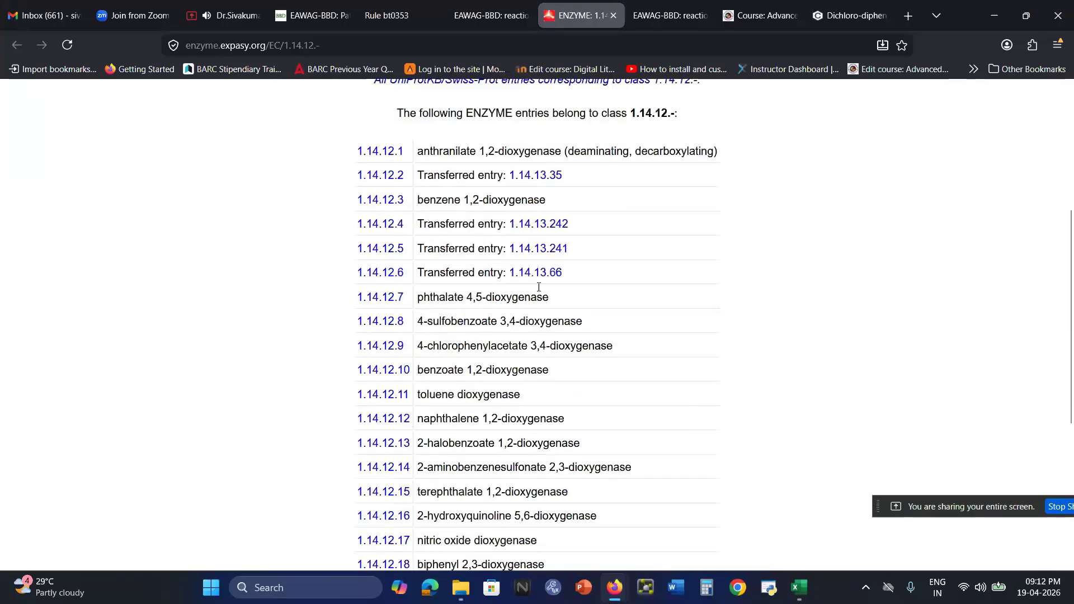
Step: Open the ExPASy entry 1.14.12.7 for phthalate 4,5-dioxygenase in a separate tab and review its reaction and cross-references
{"action": "right_click", "coordinate": [370, 302]}
{"action": "left_click", "coordinate": [400, 317]}
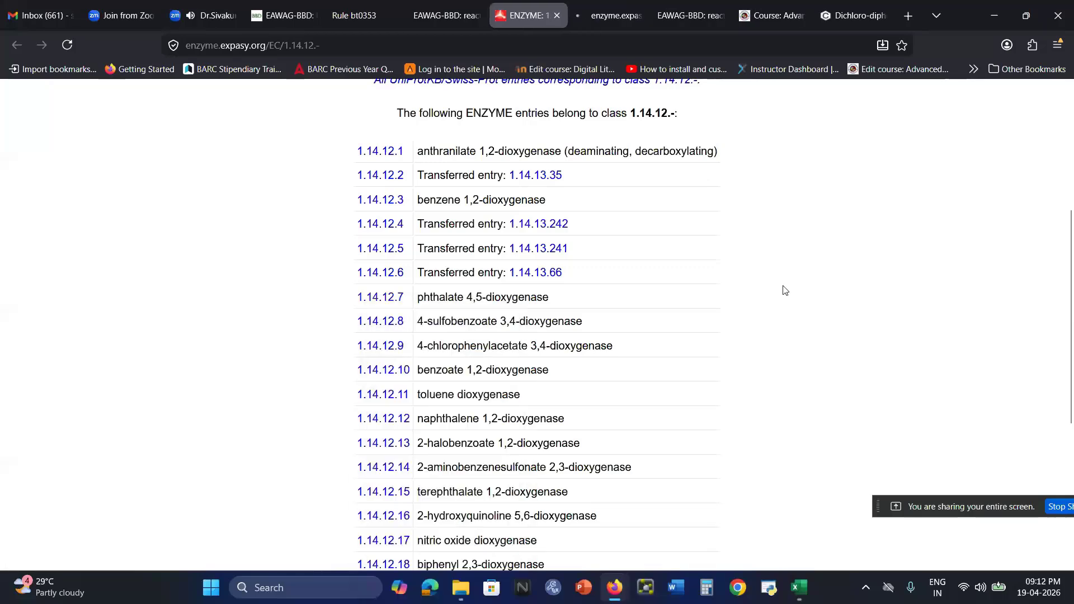
{"action": "left_click", "coordinate": [595, 14]}
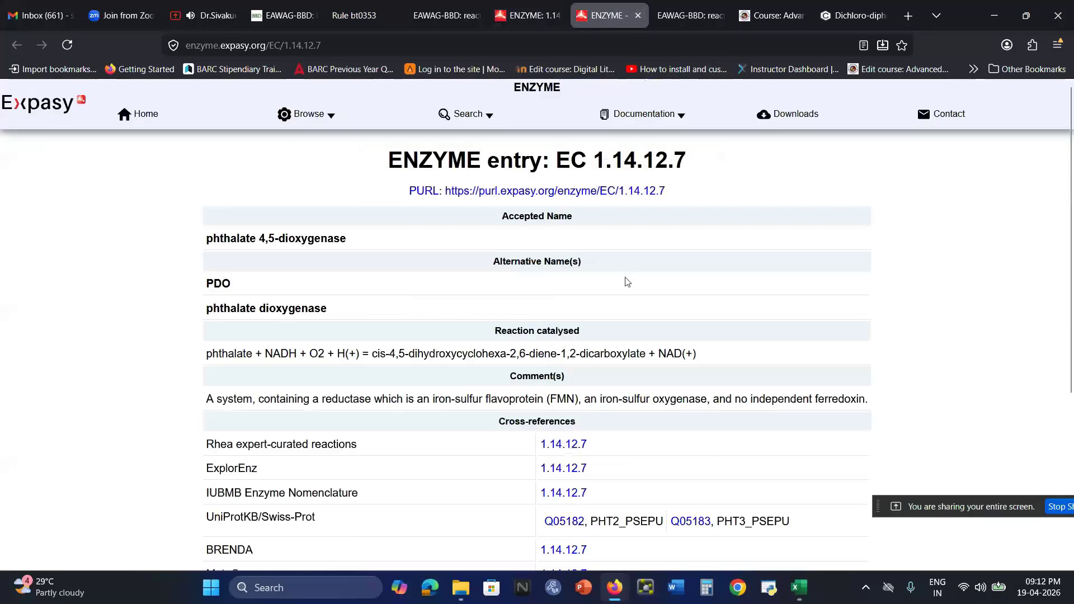
{"action": "scroll", "coordinate": [626, 281], "scroll_direction": "down", "scroll_amount": 3}
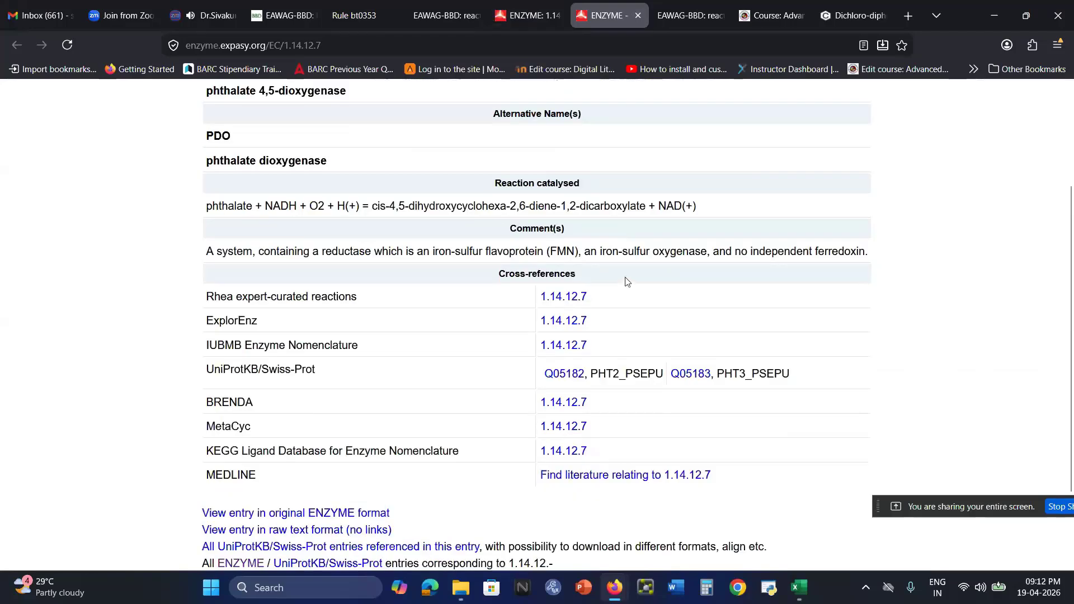
{"action": "scroll", "coordinate": [625, 281], "scroll_direction": "down", "scroll_amount": 3}
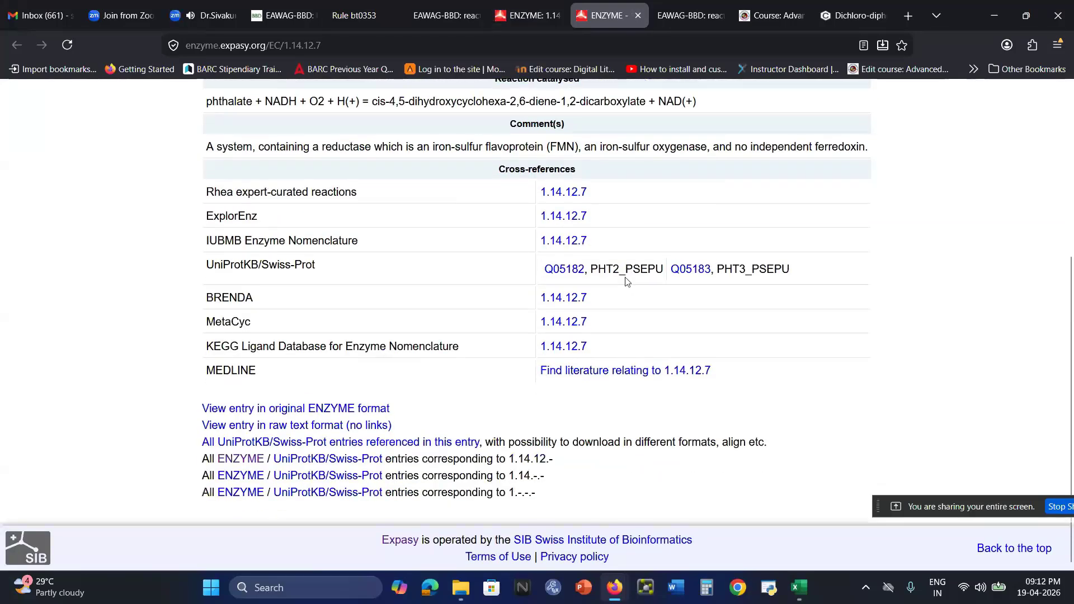
Step: Open the UniProtKB/Swiss-Prot entries corresponding to 1.14.12.- and look through the proteins and their source organisms
{"action": "left_click", "coordinate": [351, 464]}
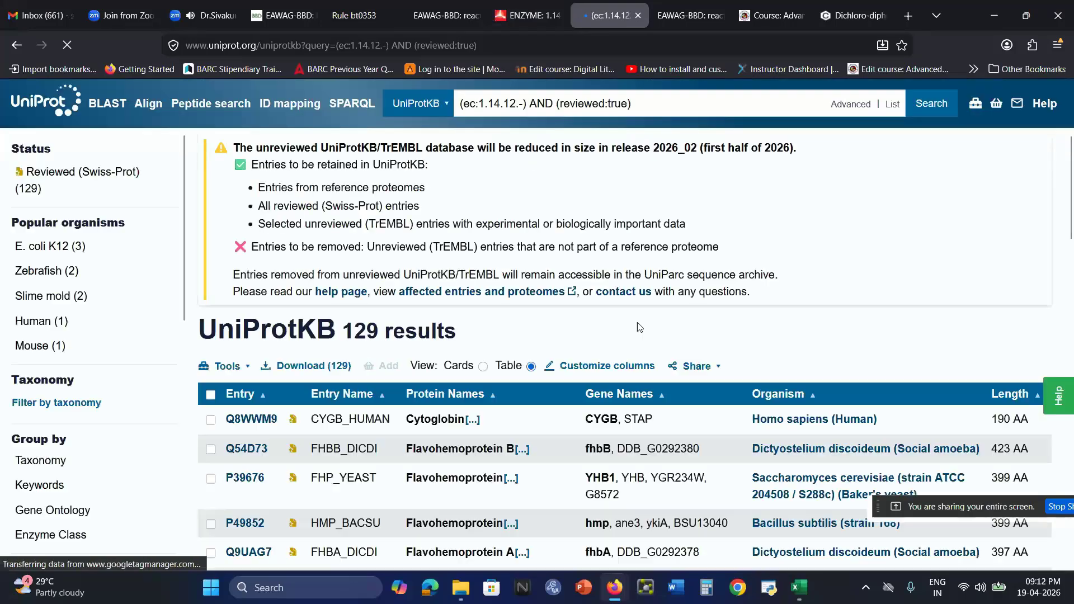
{"action": "scroll", "coordinate": [640, 327], "scroll_direction": "down", "scroll_amount": 4}
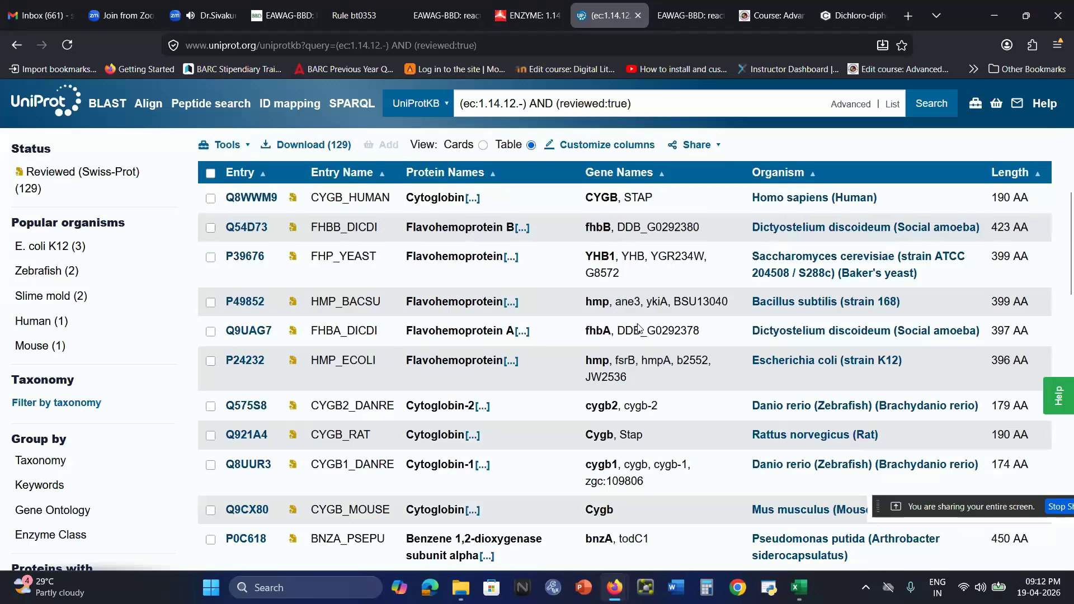
{"action": "scroll", "coordinate": [640, 331], "scroll_direction": "up", "scroll_amount": 1}
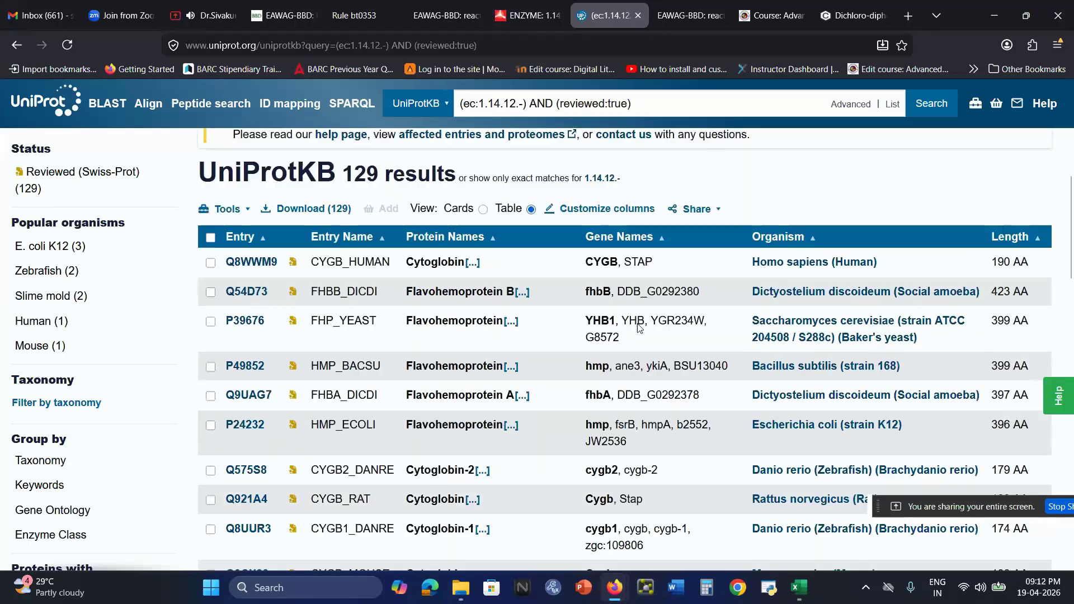
{"action": "scroll", "coordinate": [734, 322], "scroll_direction": "up", "scroll_amount": 2}
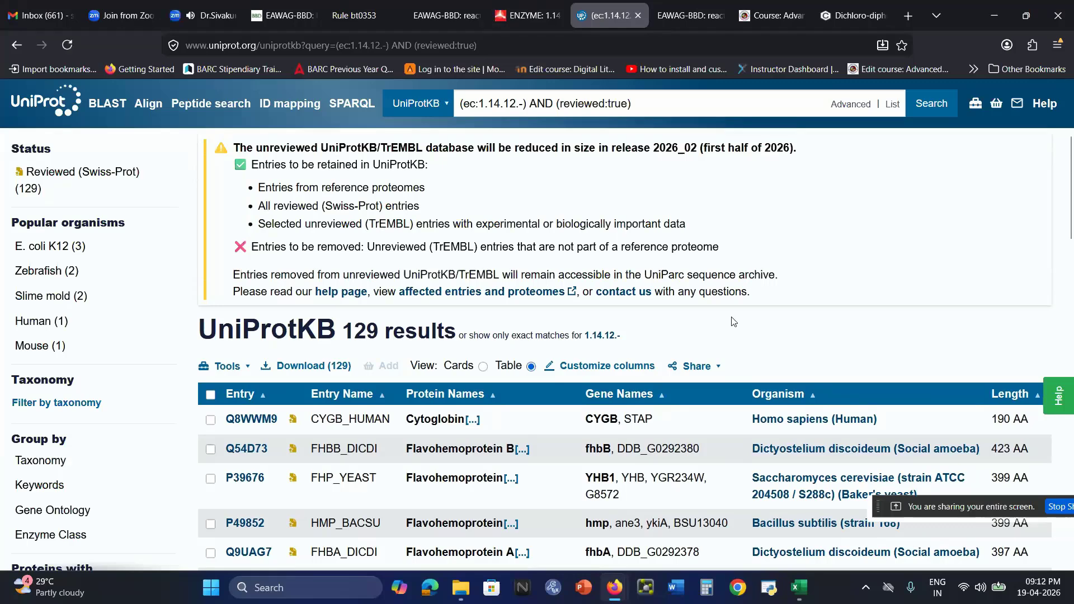
{"action": "scroll", "coordinate": [734, 322], "scroll_direction": "down", "scroll_amount": 4}
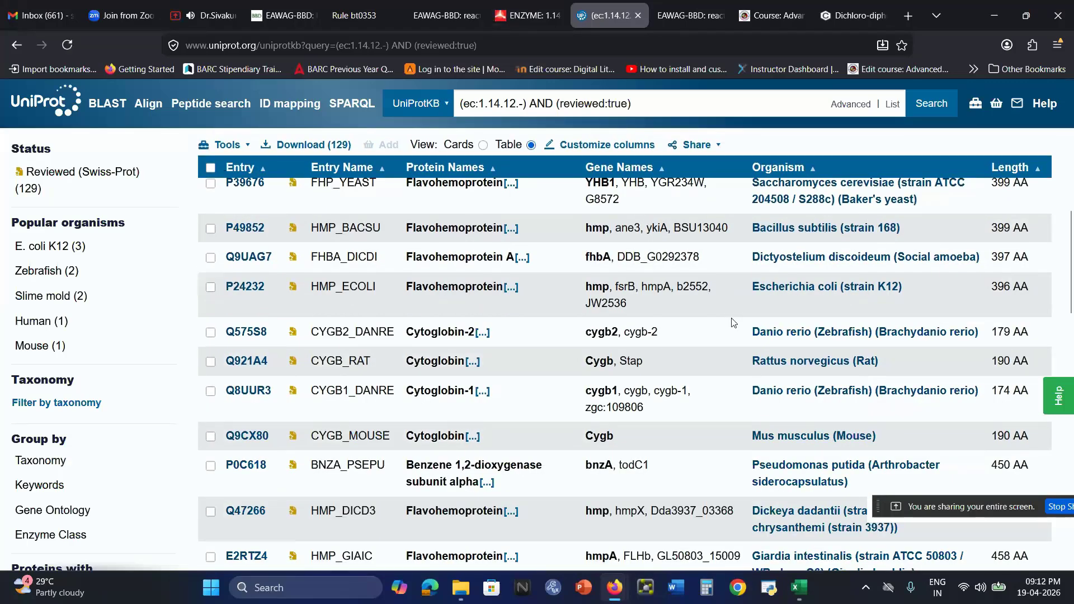
Step: Return to the EAWAG-BBD predicted pathway, review its levels, and view the starting compound's enlarged structure and SMILES before closing it
{"action": "left_click", "coordinate": [443, 16]}
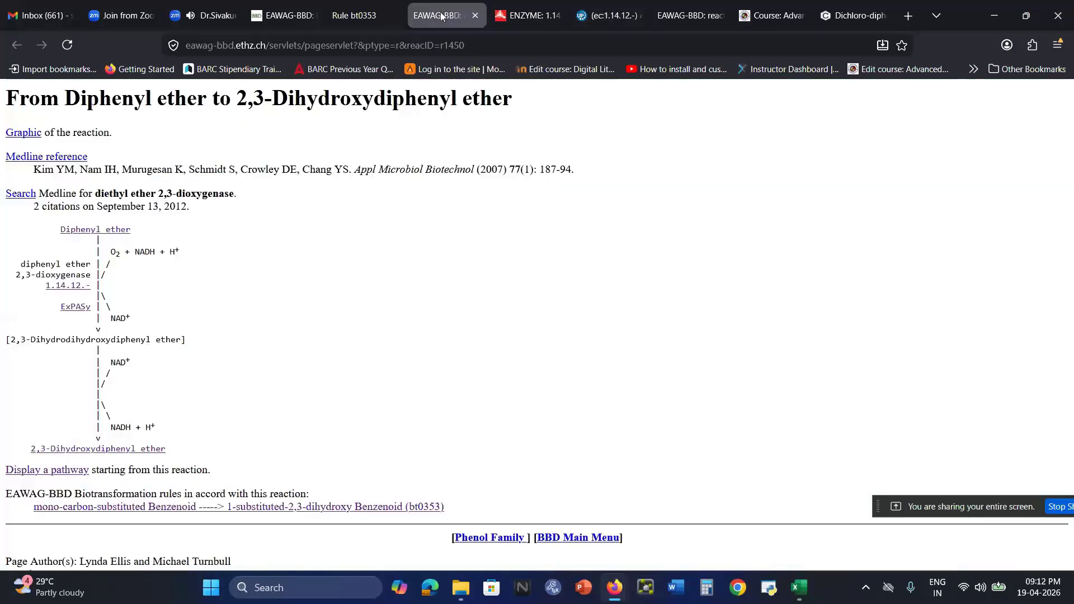
{"action": "left_click", "coordinate": [281, 18]}
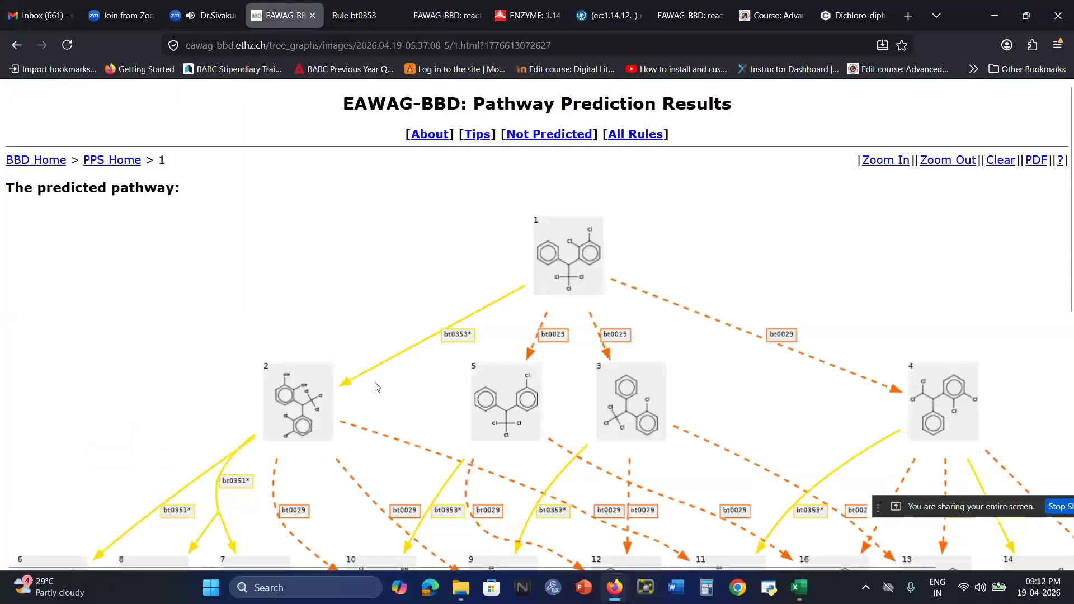
{"action": "scroll", "coordinate": [666, 275], "scroll_direction": "down", "scroll_amount": 2}
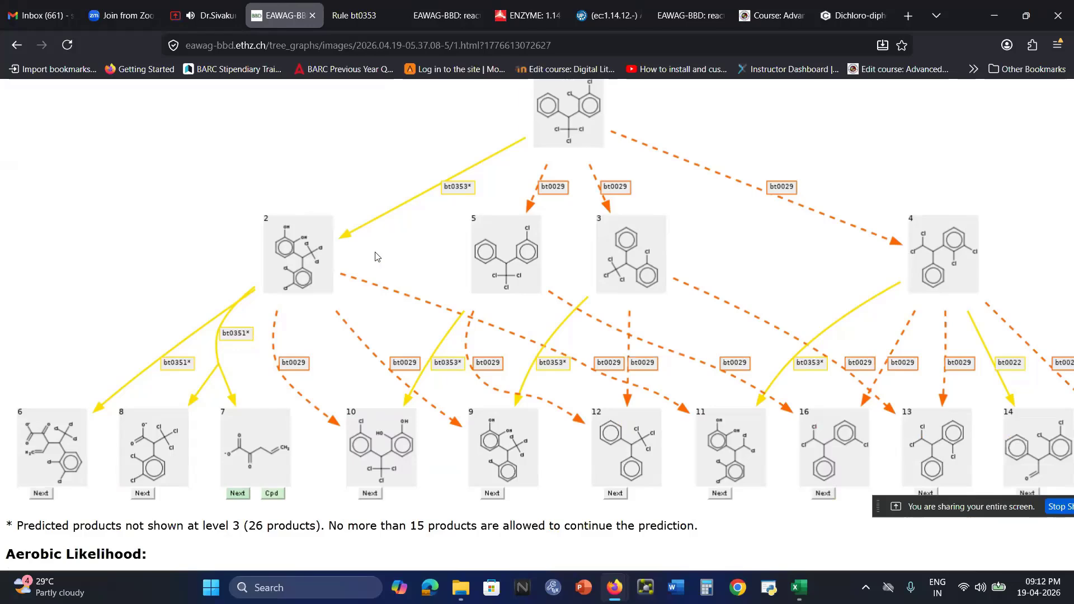
{"action": "scroll", "coordinate": [376, 256], "scroll_direction": "down", "scroll_amount": 1}
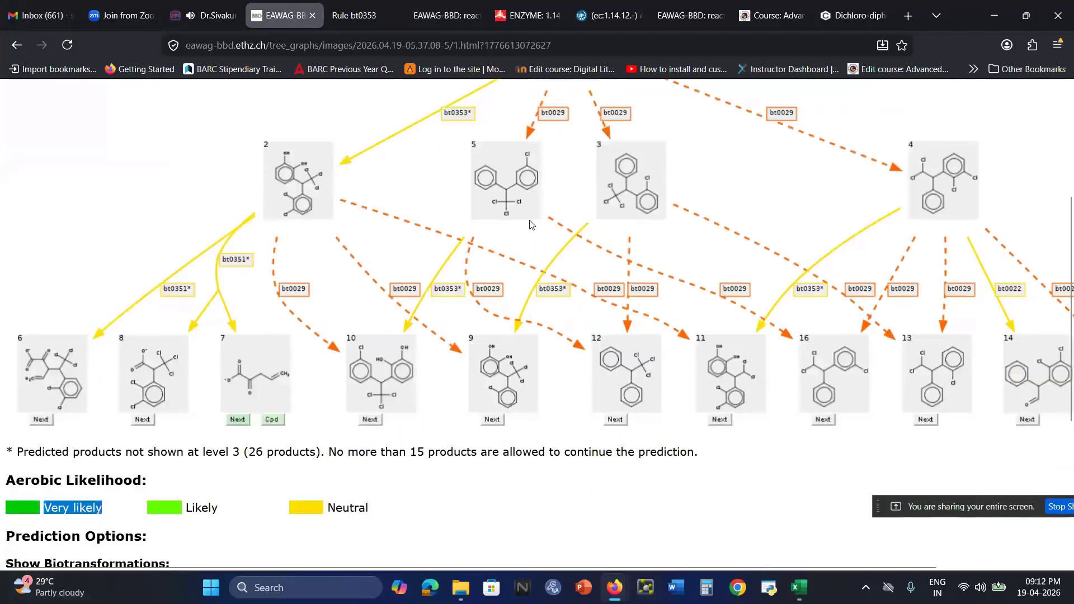
{"action": "scroll", "coordinate": [531, 224], "scroll_direction": "up", "scroll_amount": 3}
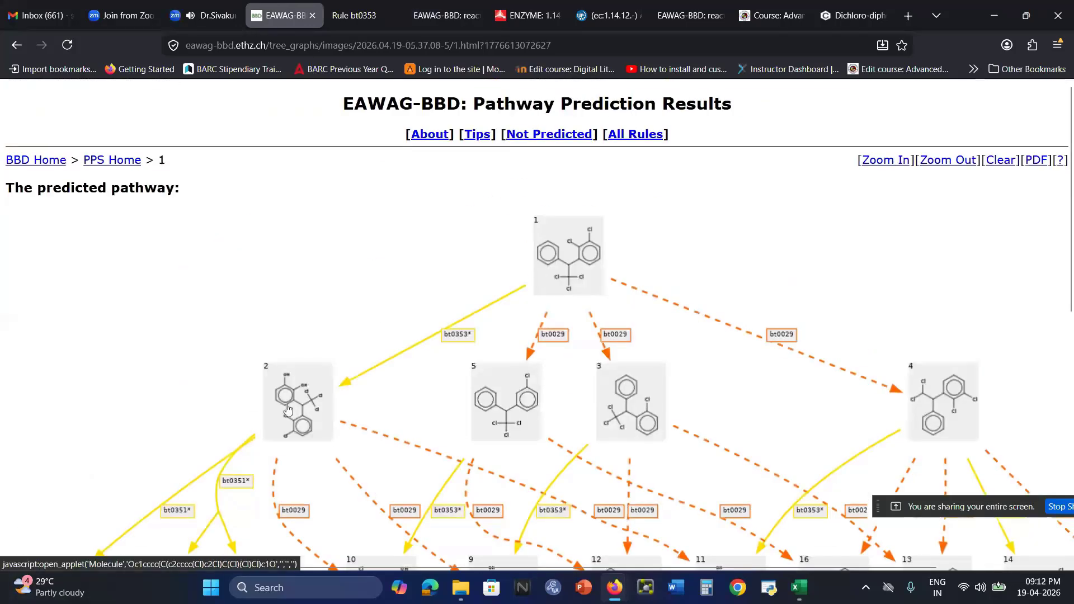
{"action": "scroll", "coordinate": [288, 410], "scroll_direction": "down", "scroll_amount": 2}
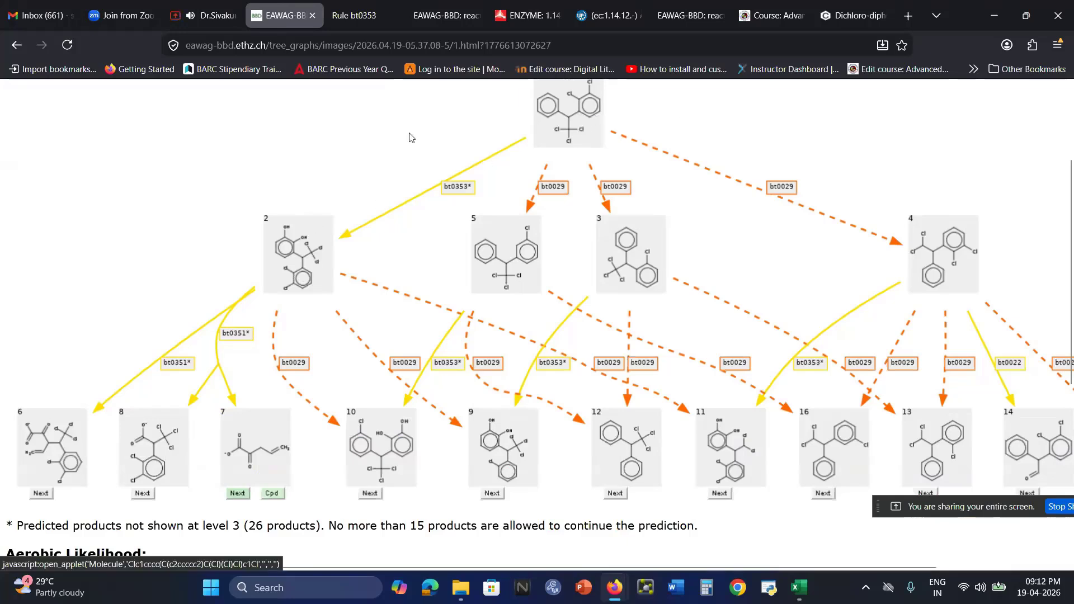
{"action": "left_click", "coordinate": [278, 226]}
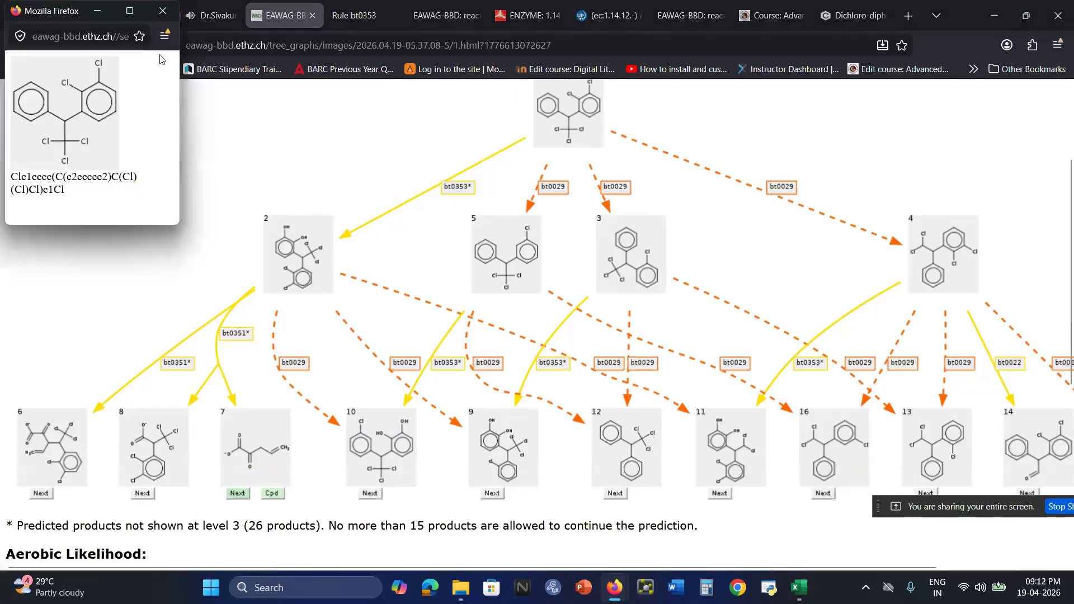
{"action": "left_click", "coordinate": [163, 11]}
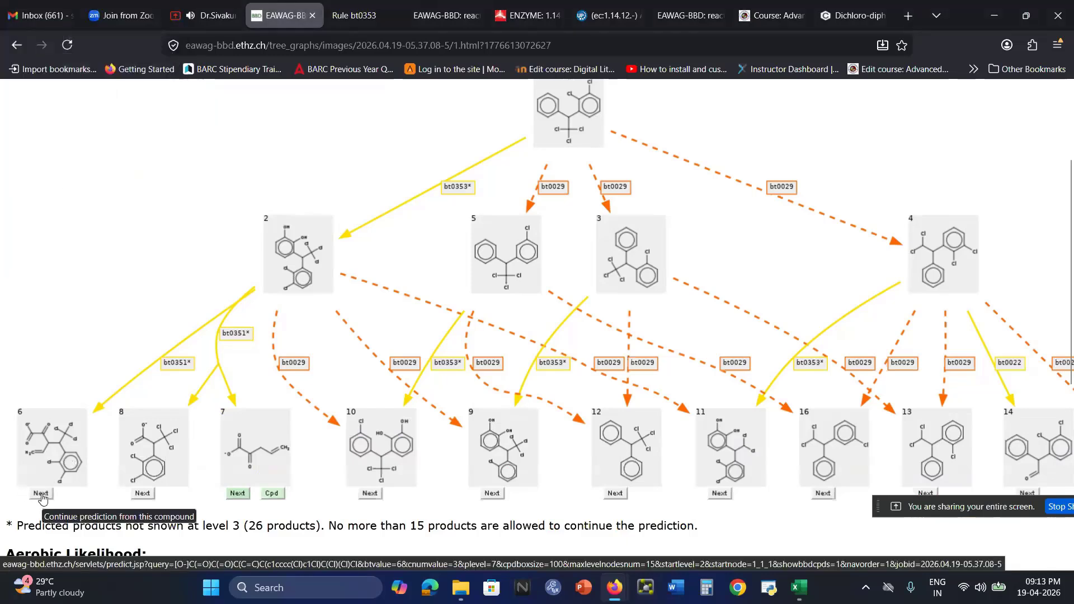
Step: Continue the prediction from compound 6 and review the extended pathway from compound 2 down to its last-level products
{"action": "left_click", "coordinate": [41, 495]}
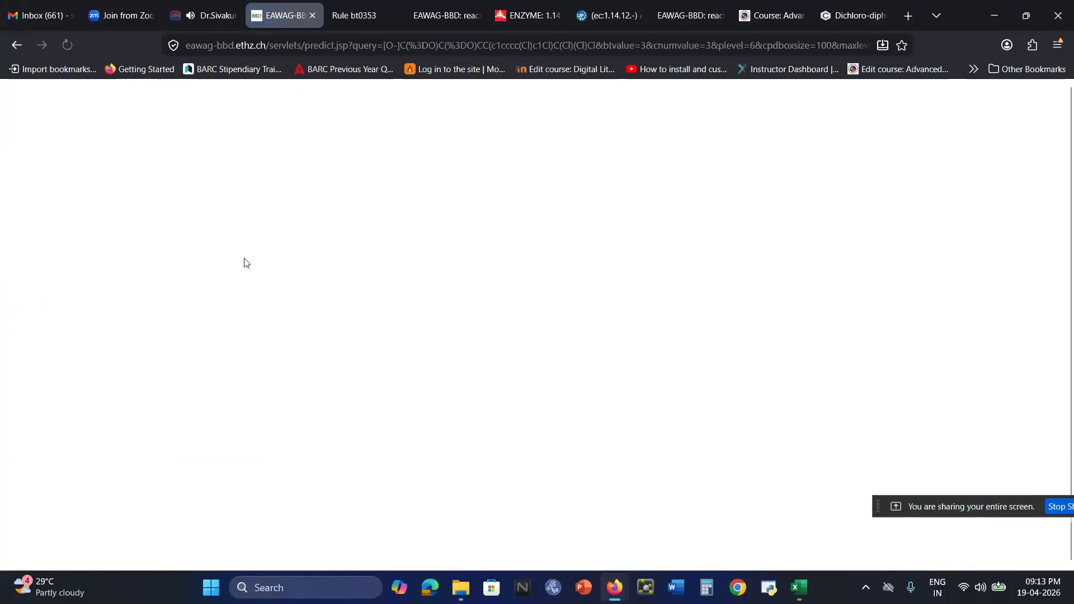
{"action": "scroll", "coordinate": [247, 271], "scroll_direction": "down", "scroll_amount": 4}
{"action": "scroll", "coordinate": [425, 344], "scroll_direction": "down", "scroll_amount": 10}
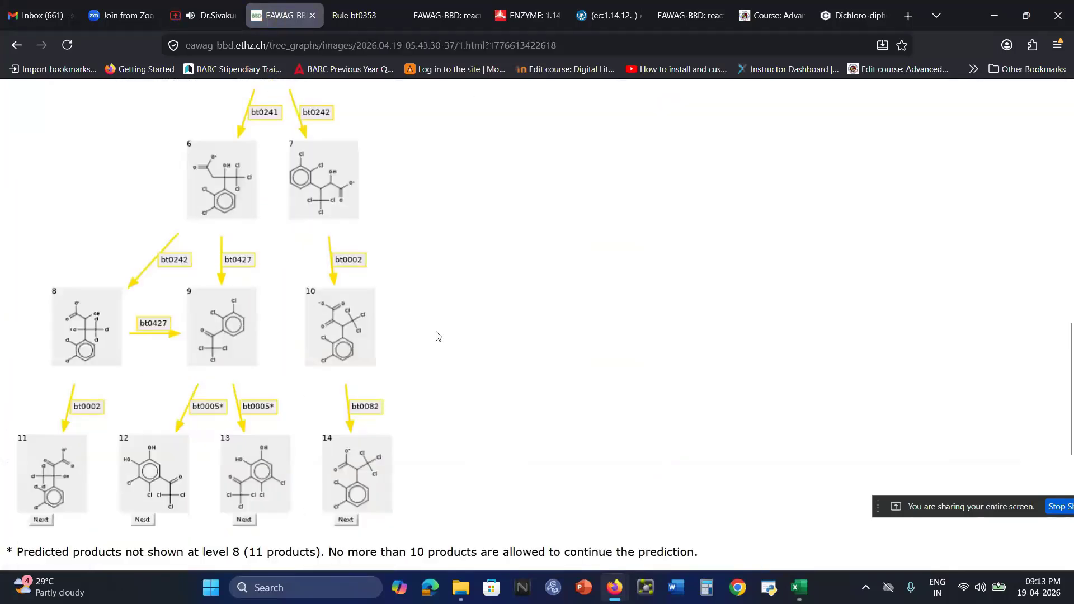
{"action": "scroll", "coordinate": [438, 336], "scroll_direction": "down", "scroll_amount": 2}
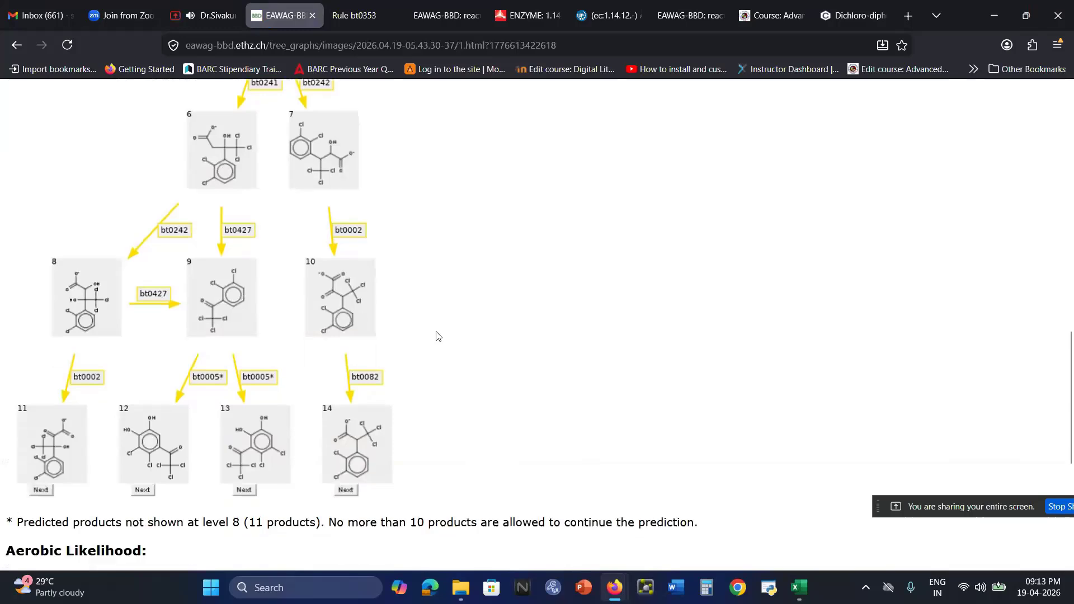
{"action": "scroll", "coordinate": [62, 442], "scroll_direction": "up", "scroll_amount": 5}
{"action": "scroll", "coordinate": [279, 280], "scroll_direction": "up", "scroll_amount": 8}
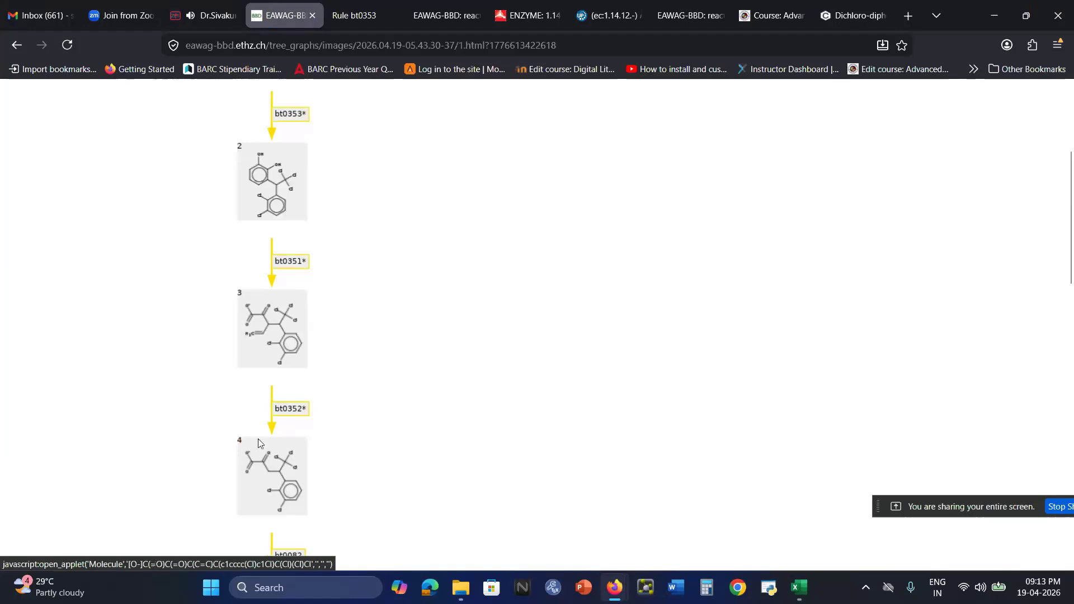
{"action": "scroll", "coordinate": [258, 443], "scroll_direction": "down", "scroll_amount": 3}
{"action": "scroll", "coordinate": [258, 443], "scroll_direction": "down", "scroll_amount": 3}
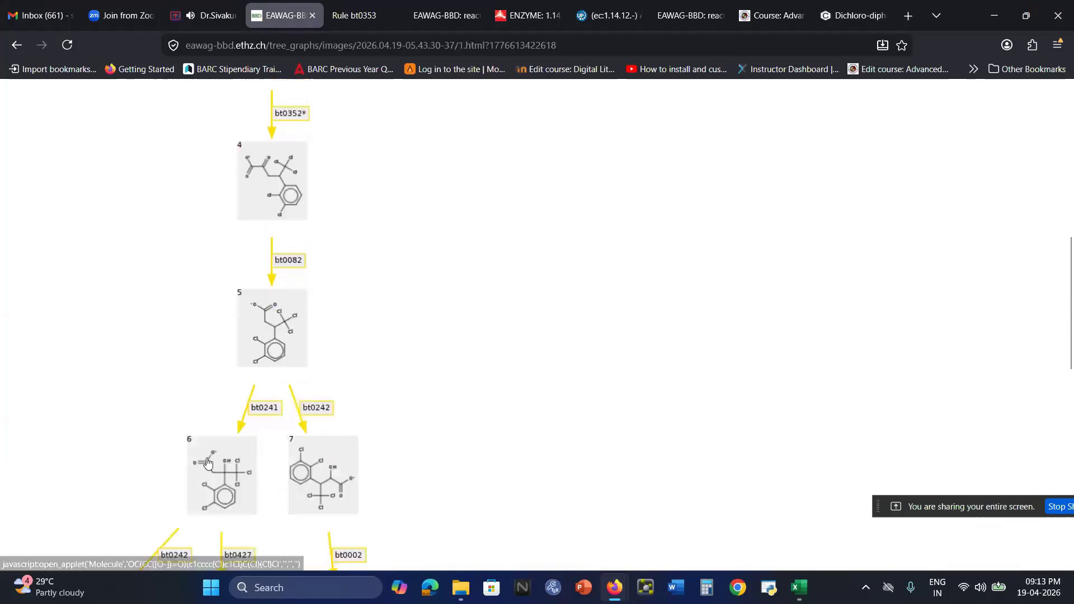
{"action": "scroll", "coordinate": [85, 435], "scroll_direction": "down", "scroll_amount": 3}
{"action": "scroll", "coordinate": [75, 435], "scroll_direction": "down", "scroll_amount": 3}
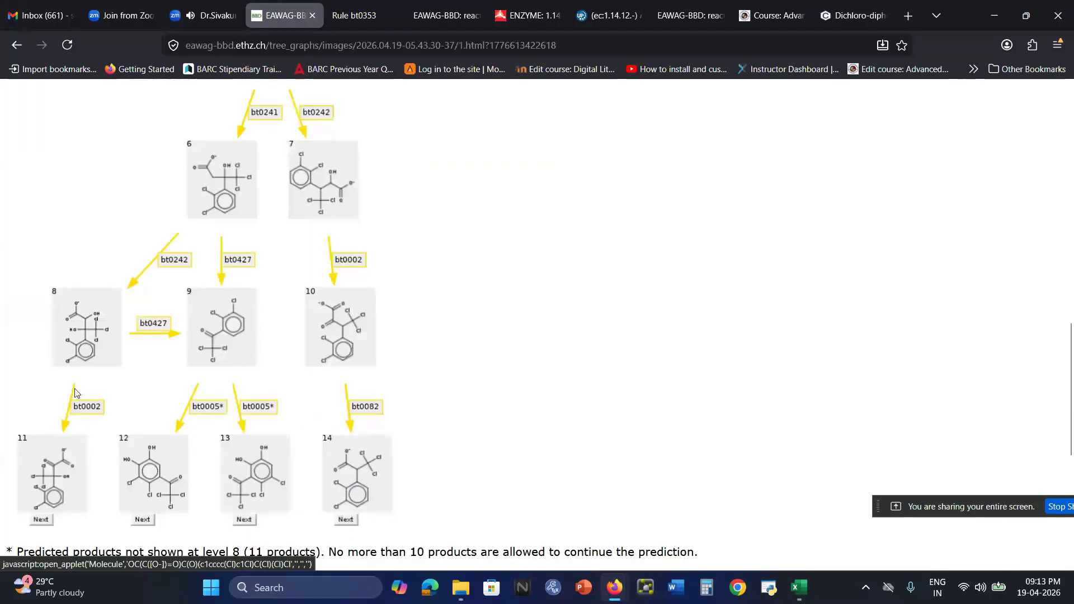
{"action": "scroll", "coordinate": [56, 453], "scroll_direction": "down", "scroll_amount": 3}
Step: Continue the prediction from compound 11, and from compound 13 of the resulting pathway
{"action": "left_click", "coordinate": [40, 372]}
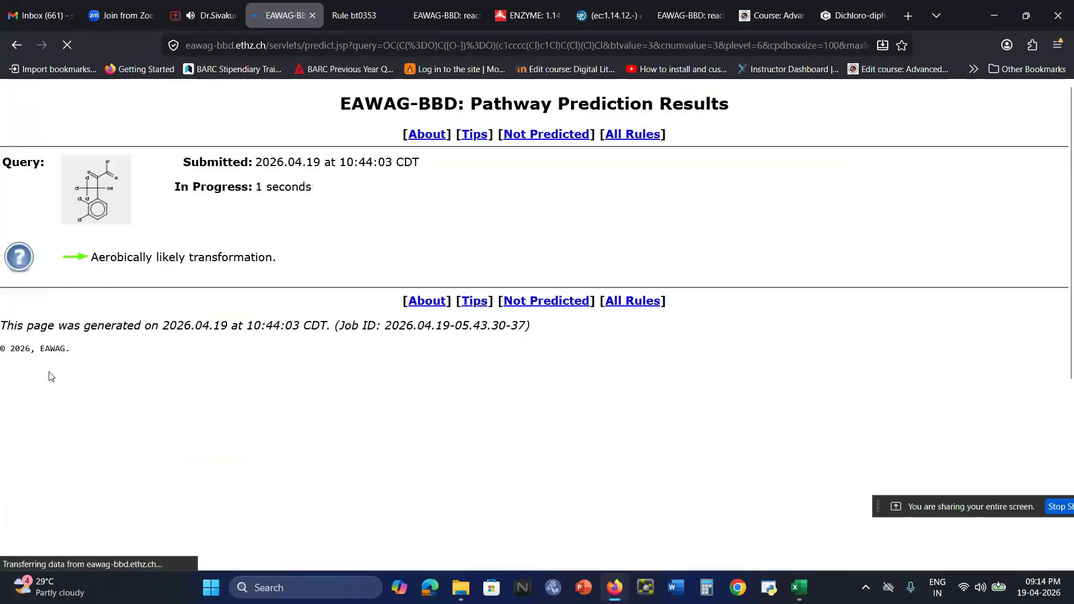
{"action": "scroll", "coordinate": [94, 351], "scroll_direction": "down", "scroll_amount": 12}
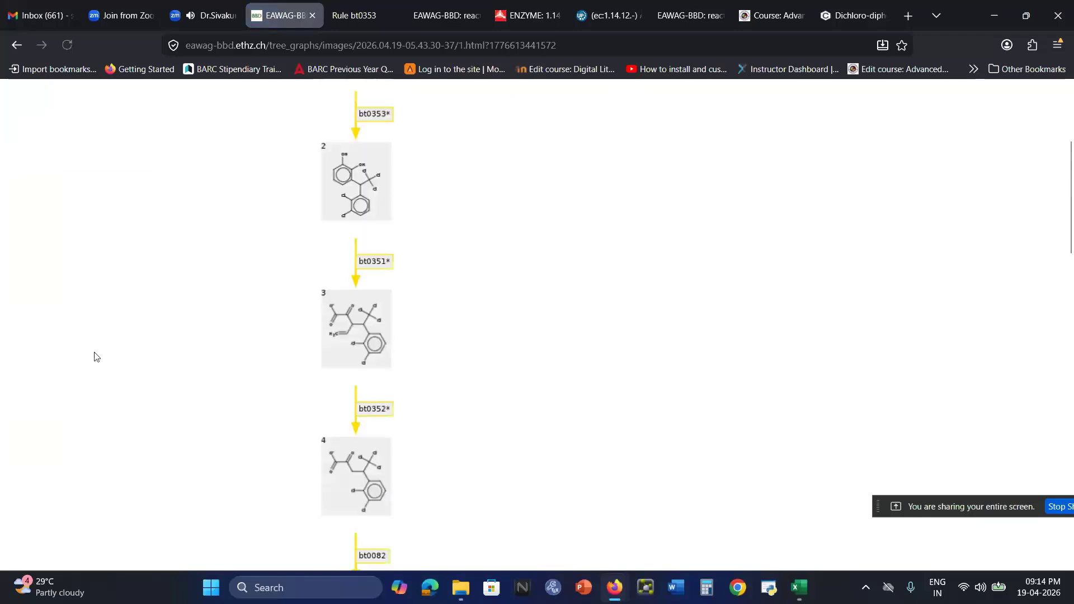
{"action": "scroll", "coordinate": [406, 351], "scroll_direction": "down", "scroll_amount": 8}
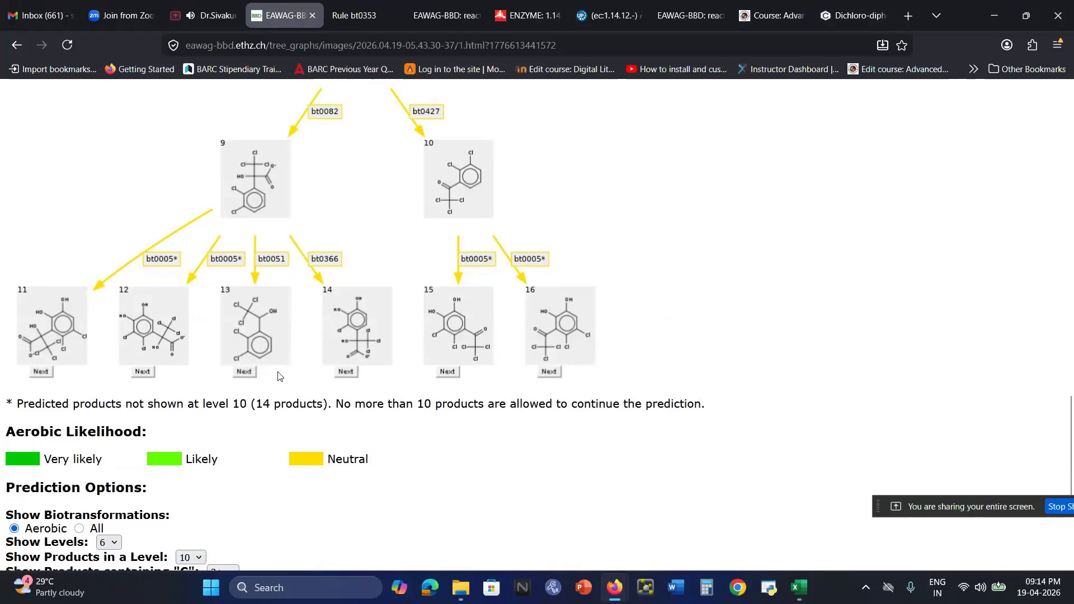
{"action": "left_click", "coordinate": [244, 372]}
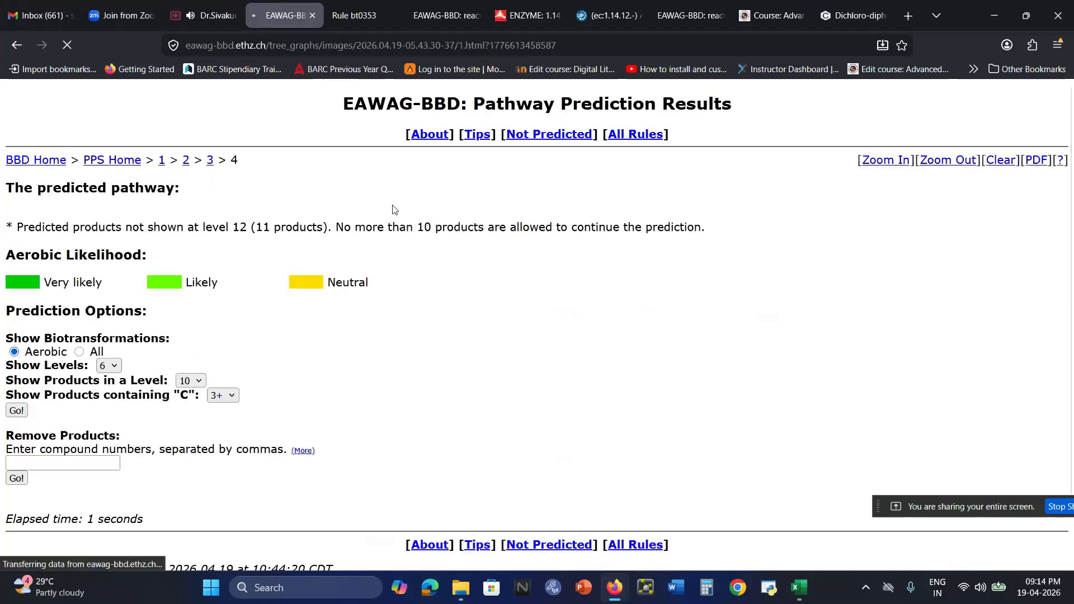
Step: Review the predicted pathway down to its last-level products and continue the prediction from compound 21
{"action": "scroll", "coordinate": [393, 213], "scroll_direction": "down", "scroll_amount": 15}
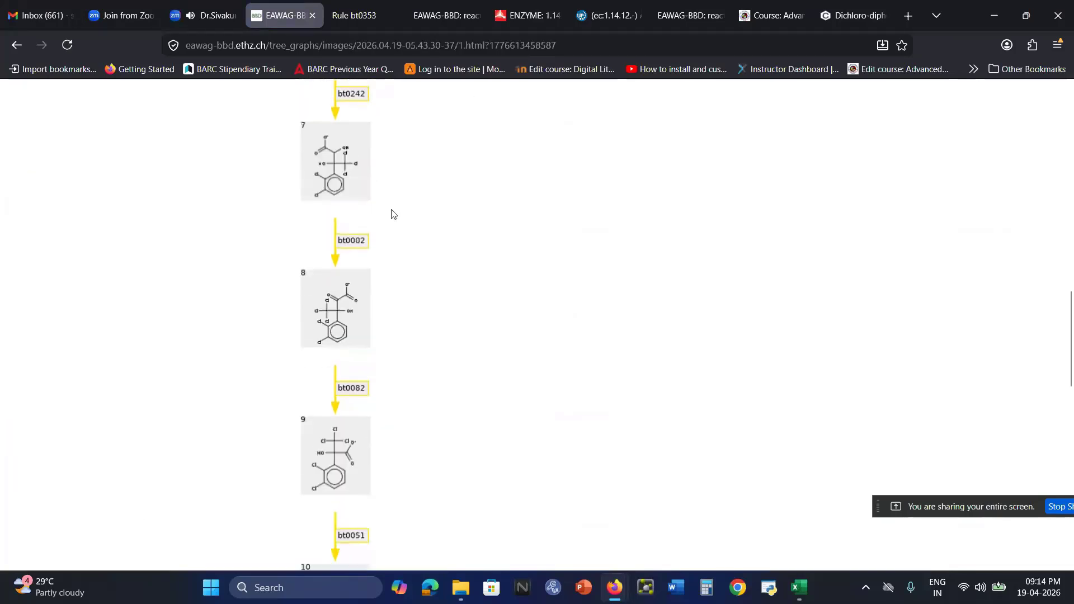
{"action": "scroll", "coordinate": [393, 214], "scroll_direction": "down", "scroll_amount": 12}
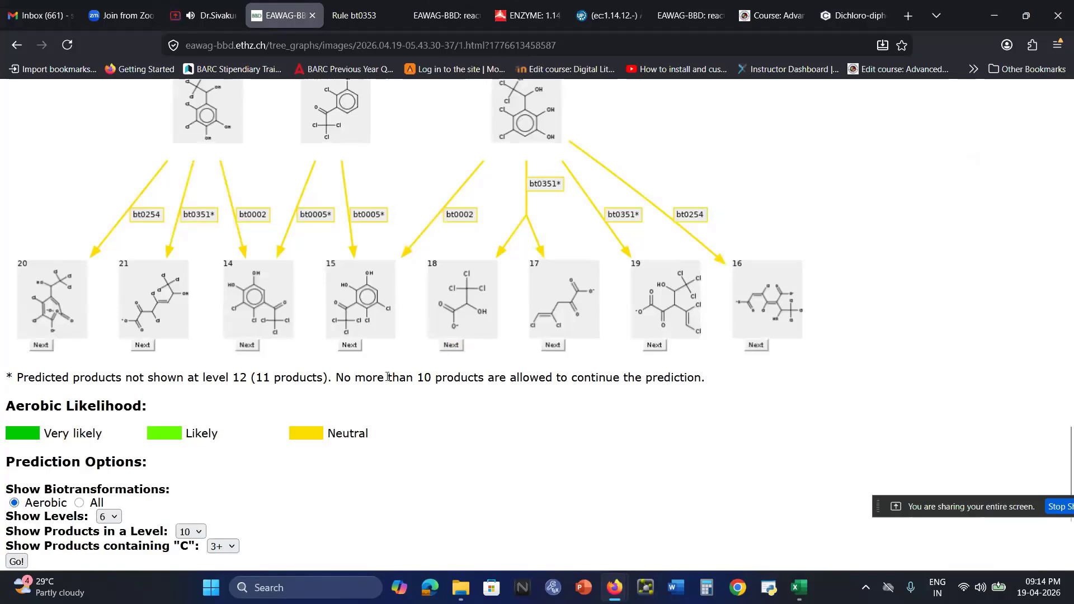
{"action": "scroll", "coordinate": [167, 386], "scroll_direction": "up", "scroll_amount": 3}
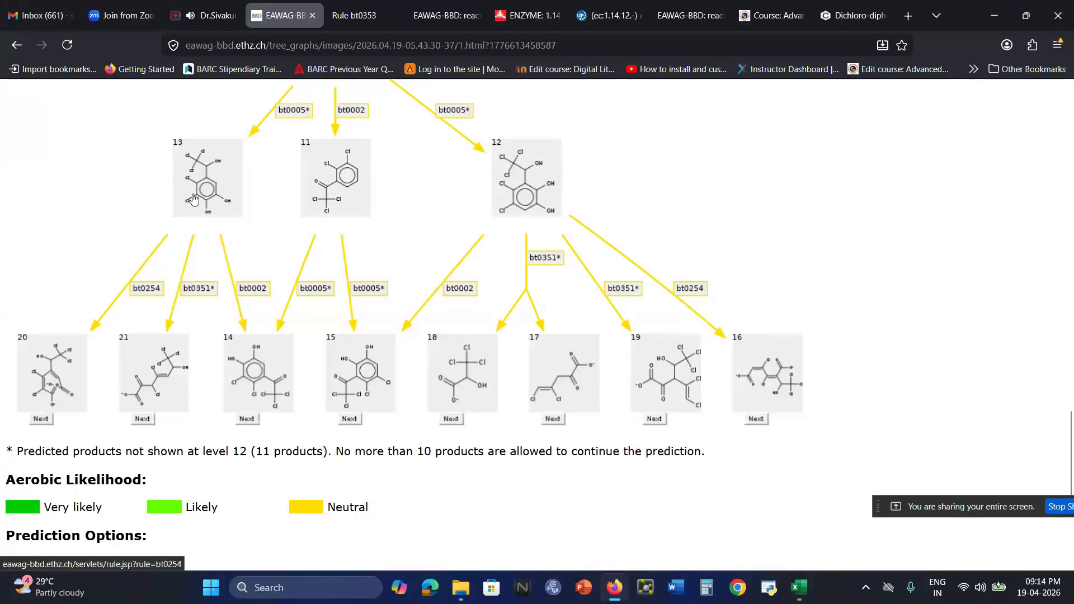
{"action": "left_click", "coordinate": [143, 421]}
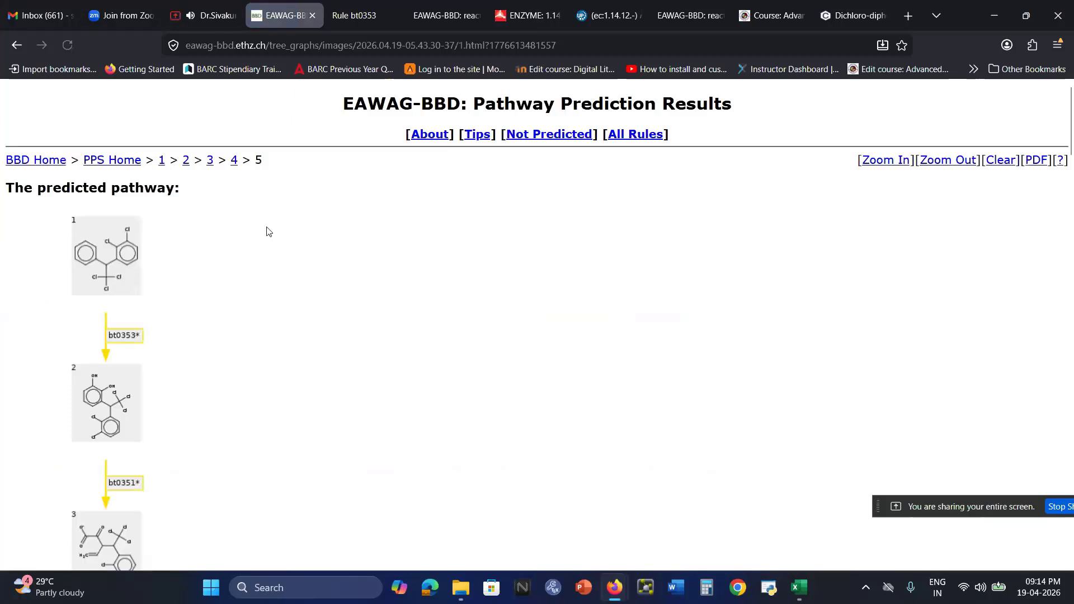
Step: Examine the extended pathway from compound 12, tracing the branch through compounds 15 and 19 to compounds 22 and 23
{"action": "scroll", "coordinate": [267, 233], "scroll_direction": "down", "scroll_amount": 15}
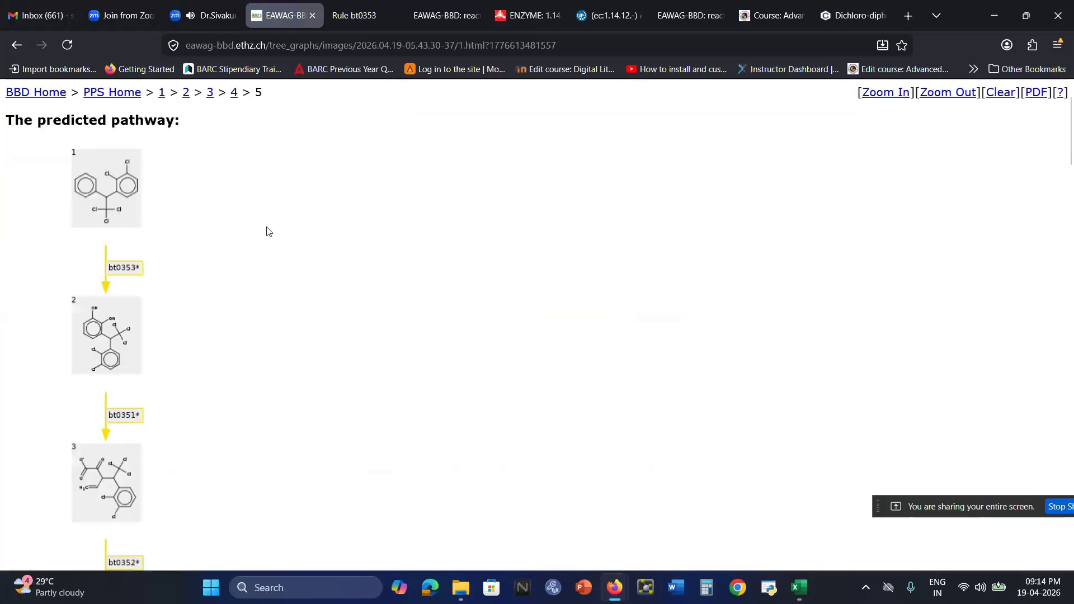
{"action": "scroll", "coordinate": [268, 234], "scroll_direction": "down", "scroll_amount": 20}
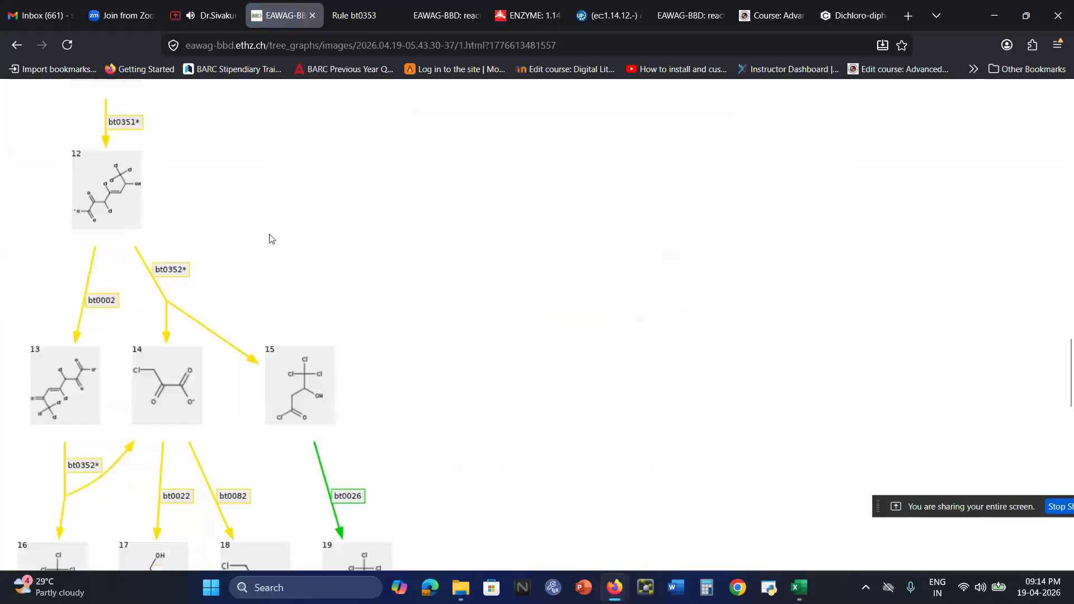
{"action": "scroll", "coordinate": [397, 253], "scroll_direction": "up", "scroll_amount": 3}
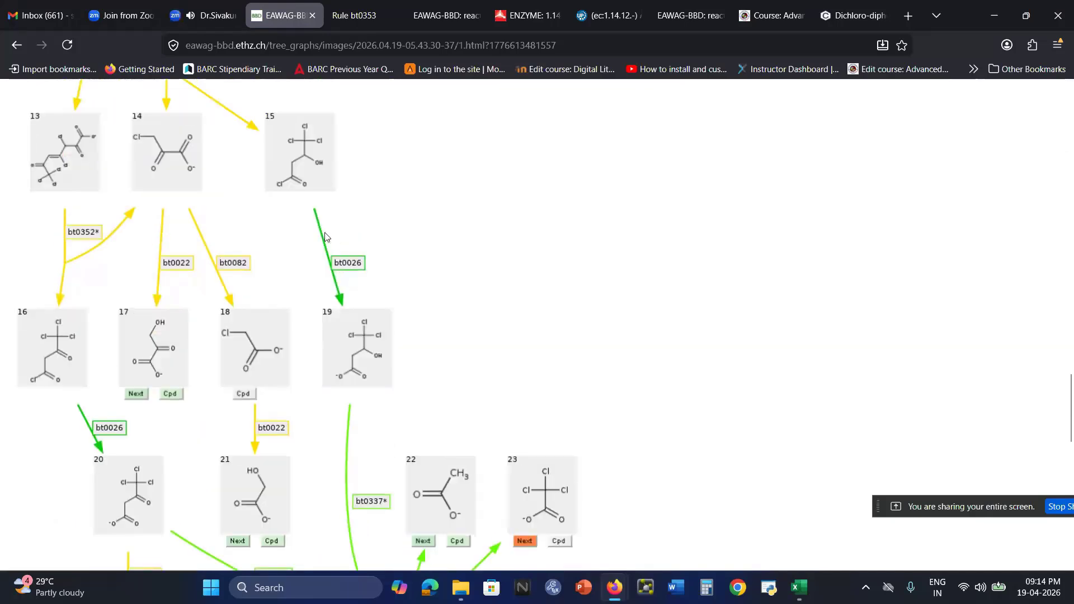
{"action": "scroll", "coordinate": [339, 249], "scroll_direction": "up", "scroll_amount": 3}
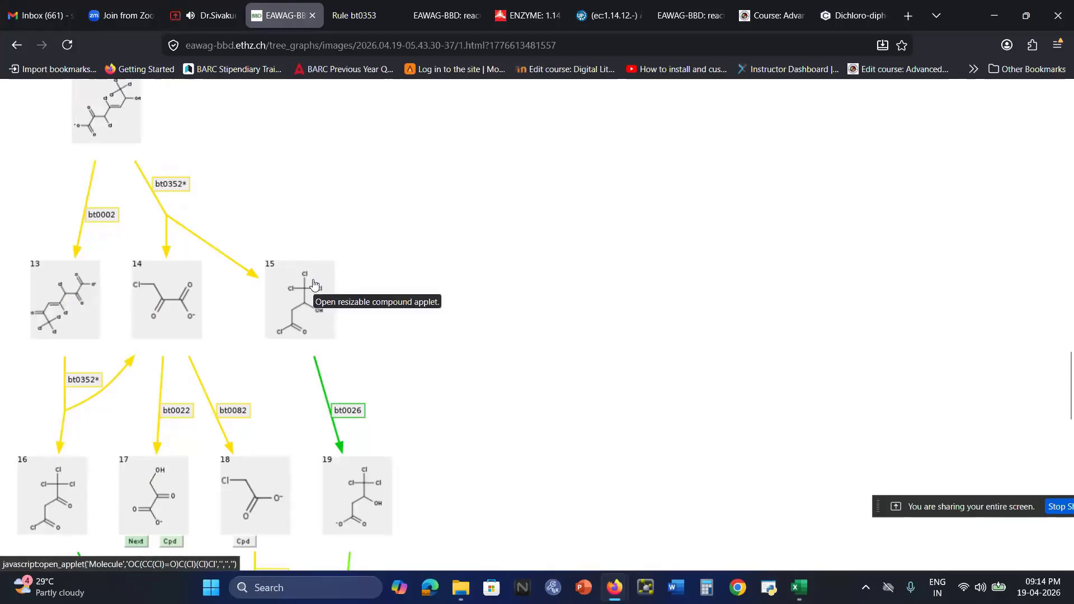
{"action": "scroll", "coordinate": [314, 285], "scroll_direction": "down", "scroll_amount": 3}
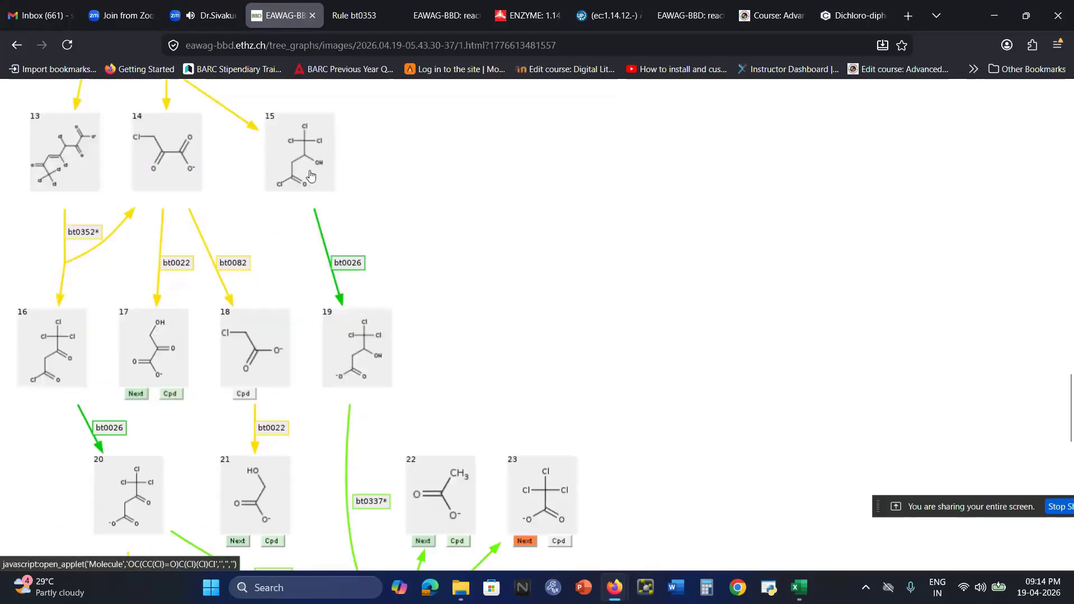
{"action": "scroll", "coordinate": [311, 177], "scroll_direction": "down", "scroll_amount": 3}
{"action": "scroll", "coordinate": [340, 191], "scroll_direction": "up", "scroll_amount": 2}
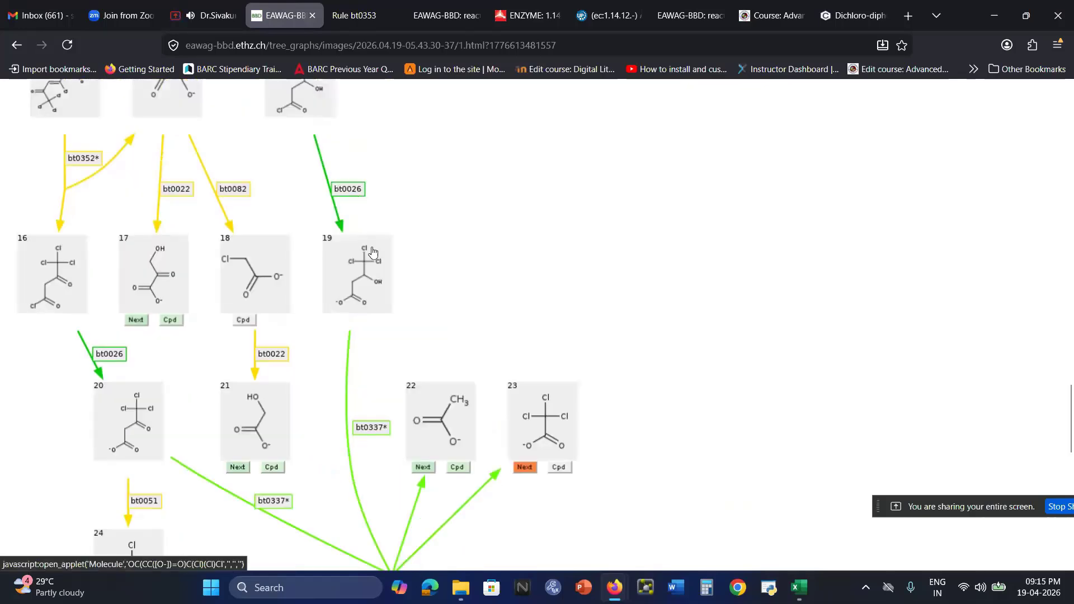
{"action": "scroll", "coordinate": [354, 223], "scroll_direction": "up", "scroll_amount": 3}
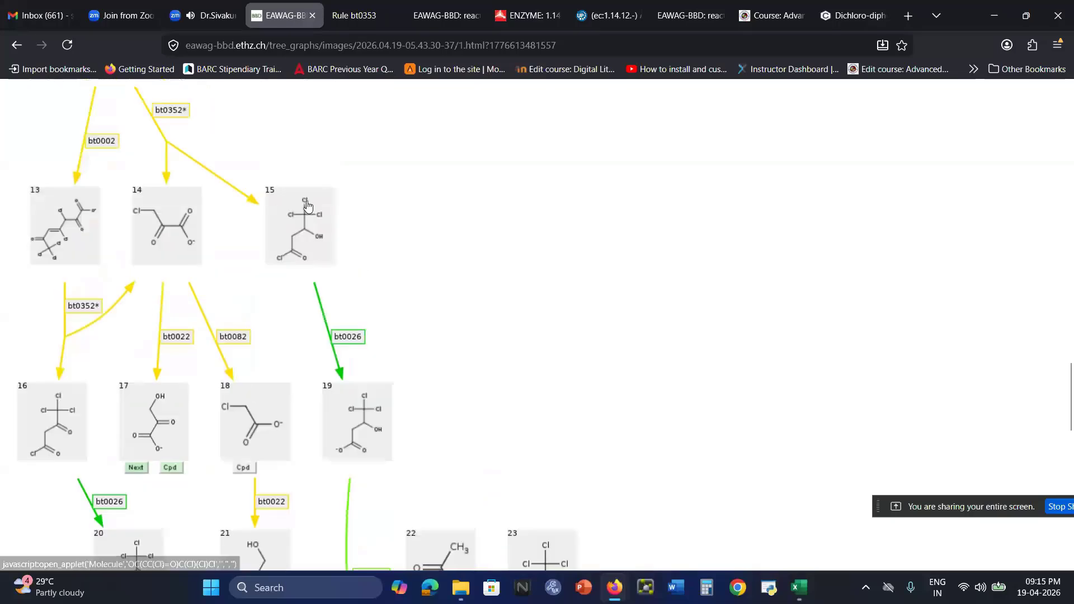
{"action": "scroll", "coordinate": [386, 358], "scroll_direction": "down", "scroll_amount": 3}
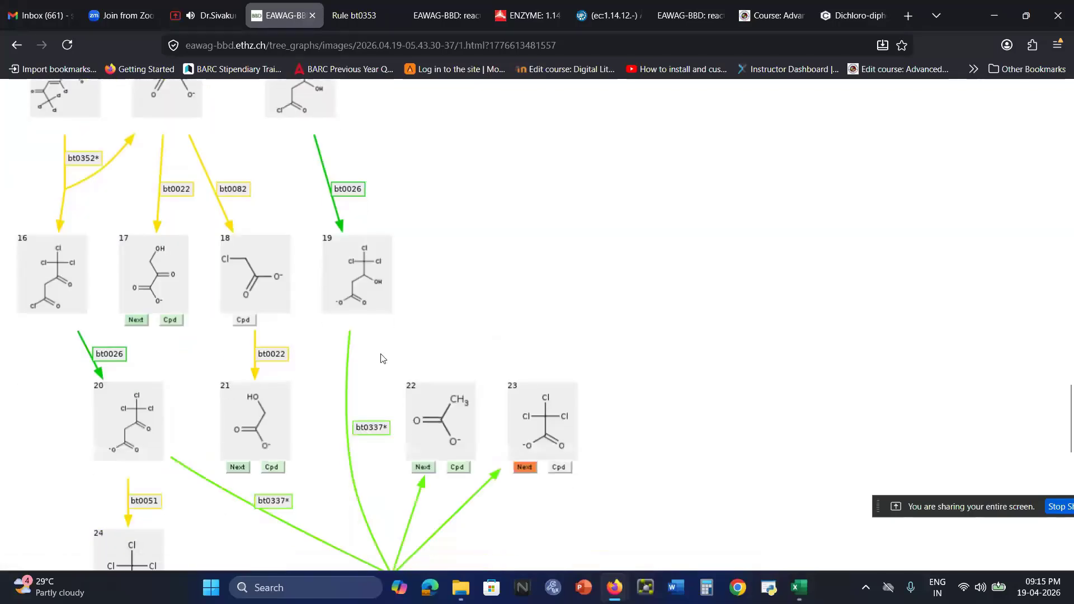
{"action": "scroll", "coordinate": [361, 296], "scroll_direction": "down", "scroll_amount": 4}
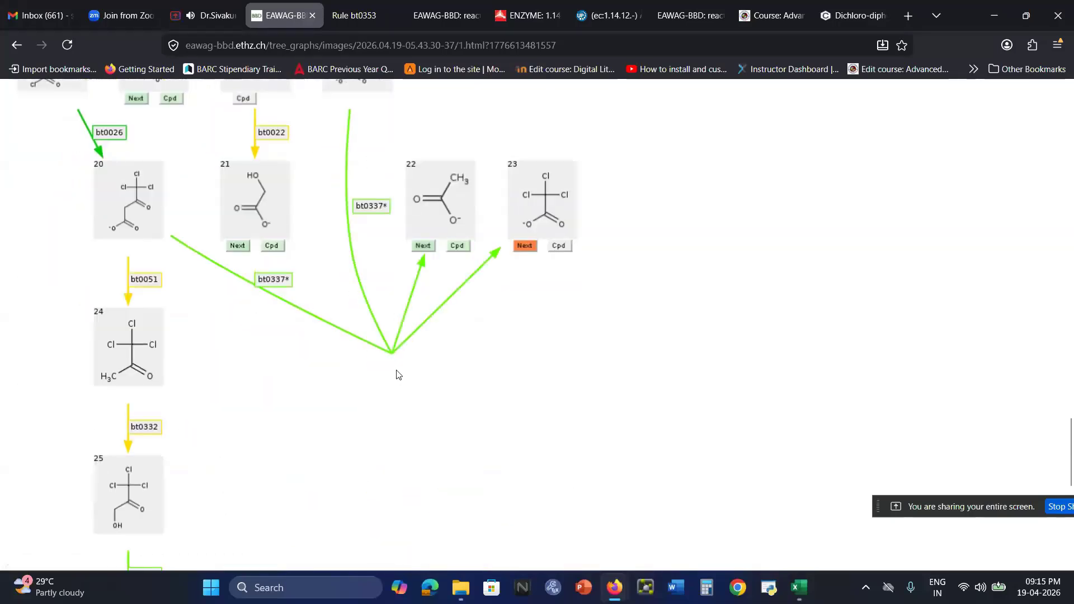
Step: Review the branches below compounds 13 and 14, and continue the prediction from compound 17
{"action": "scroll", "coordinate": [395, 370], "scroll_direction": "up", "scroll_amount": 3}
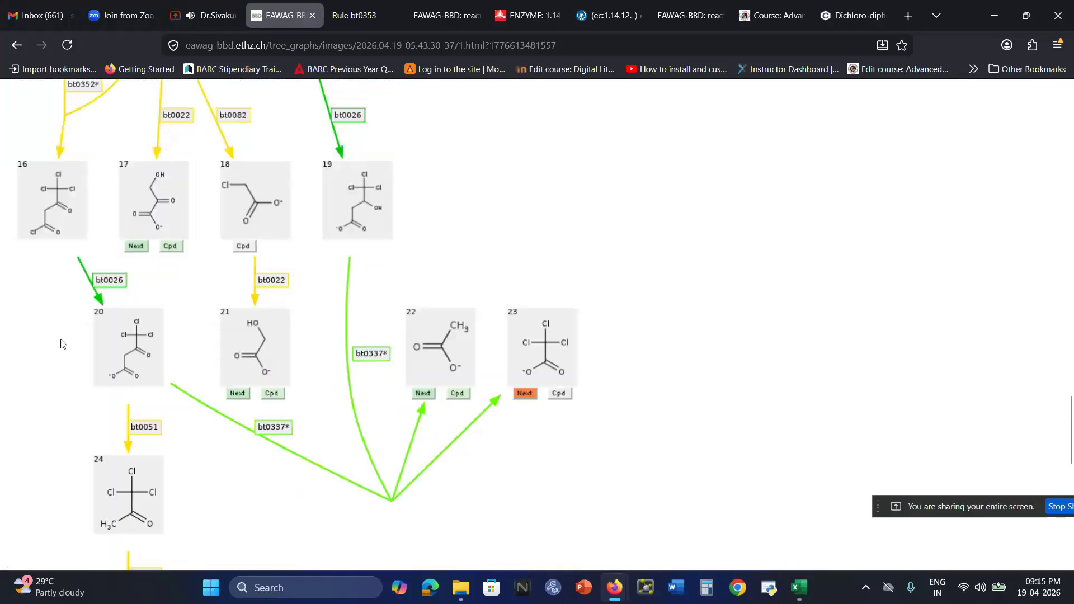
{"action": "scroll", "coordinate": [281, 293], "scroll_direction": "up", "scroll_amount": 3}
{"action": "scroll", "coordinate": [375, 256], "scroll_direction": "down", "scroll_amount": 2}
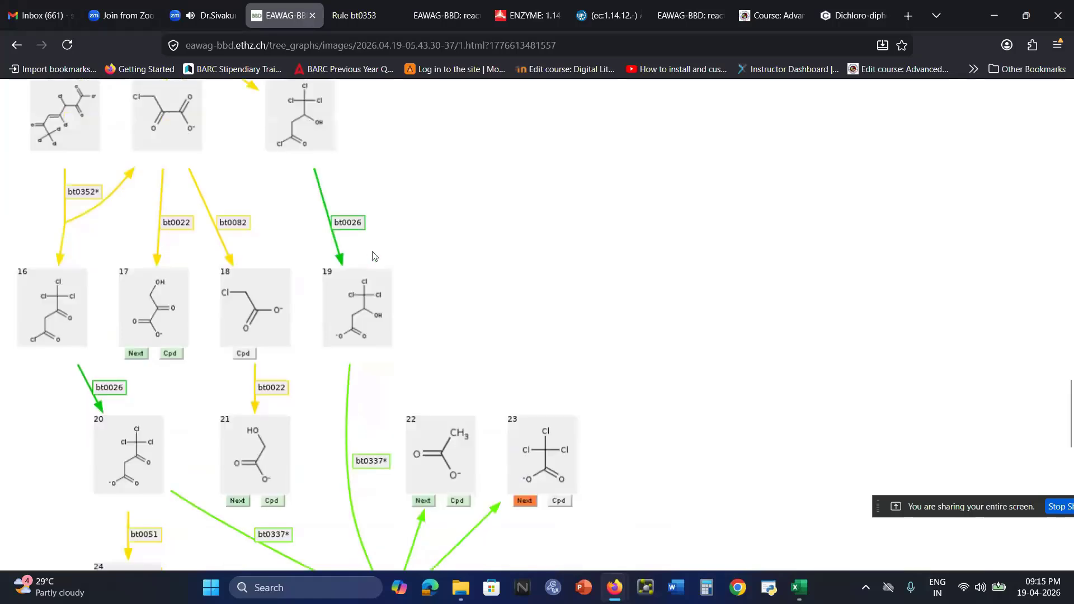
{"action": "scroll", "coordinate": [190, 196], "scroll_direction": "up", "scroll_amount": 4}
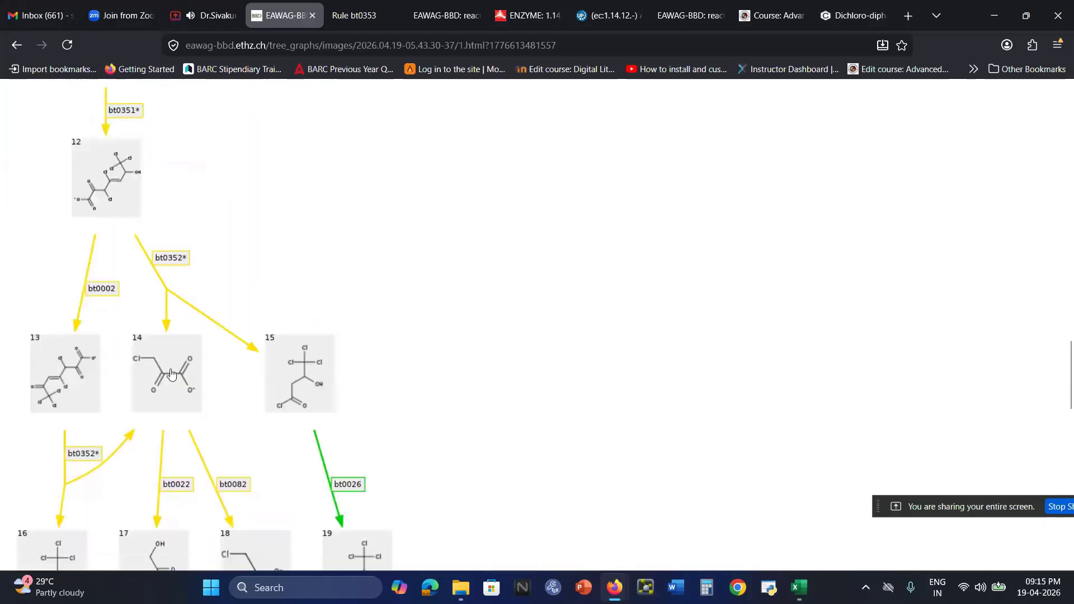
{"action": "scroll", "coordinate": [172, 375], "scroll_direction": "down", "scroll_amount": 3}
{"action": "scroll", "coordinate": [171, 373], "scroll_direction": "down", "scroll_amount": 2}
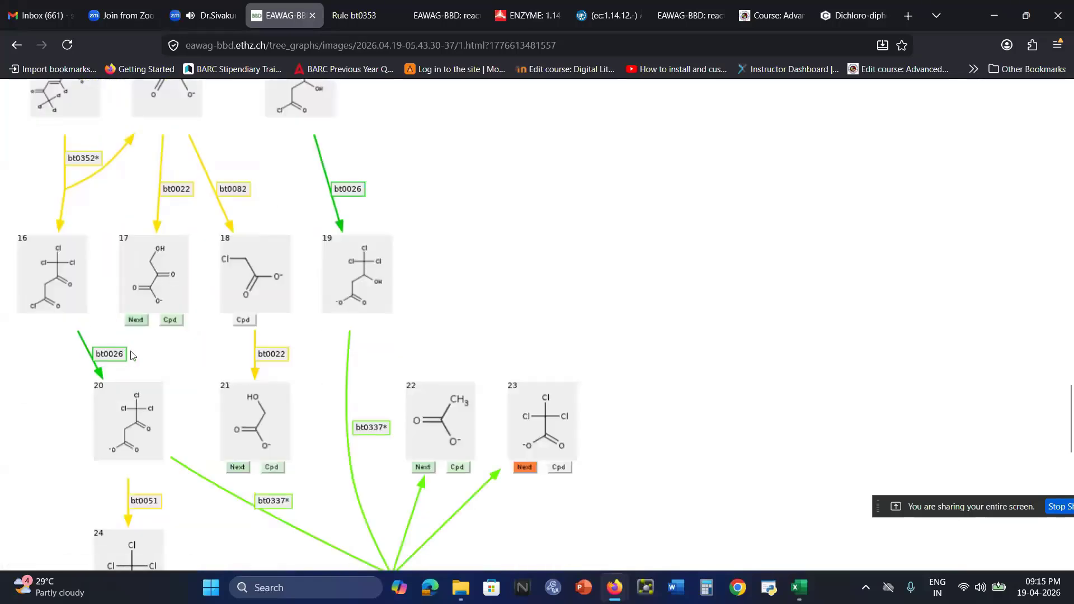
{"action": "left_click", "coordinate": [135, 323]}
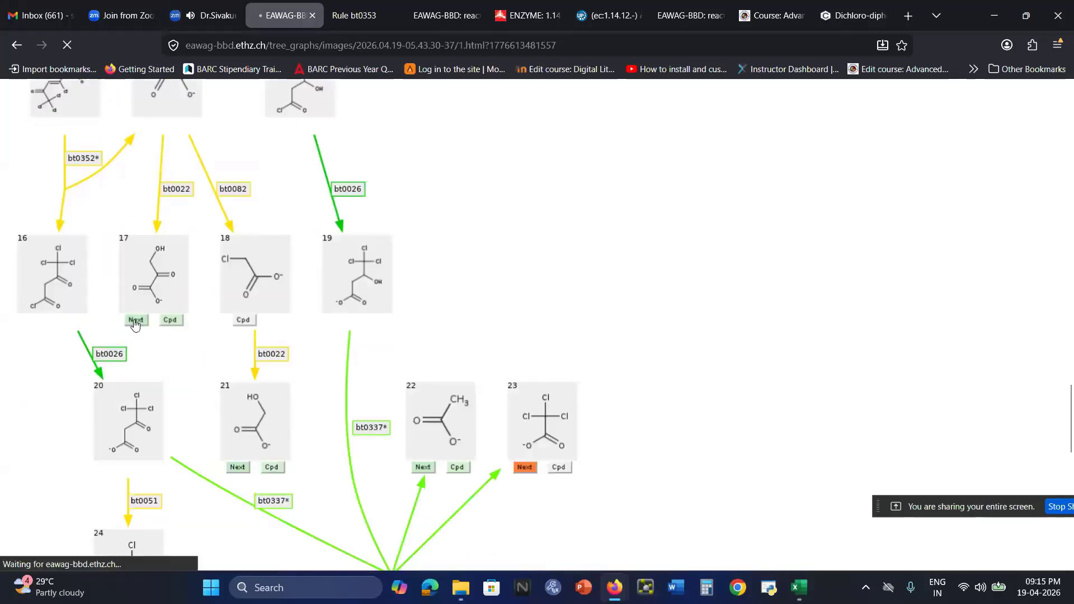
{"action": "scroll", "coordinate": [250, 304], "scroll_direction": "down", "scroll_amount": 20}
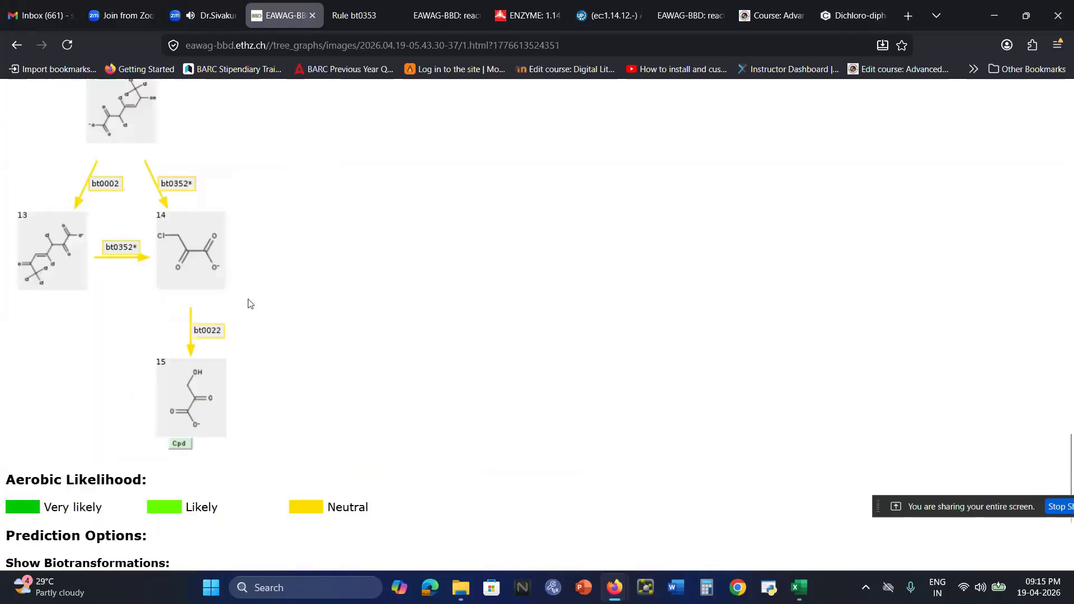
{"action": "scroll", "coordinate": [249, 304], "scroll_direction": "down", "scroll_amount": 1}
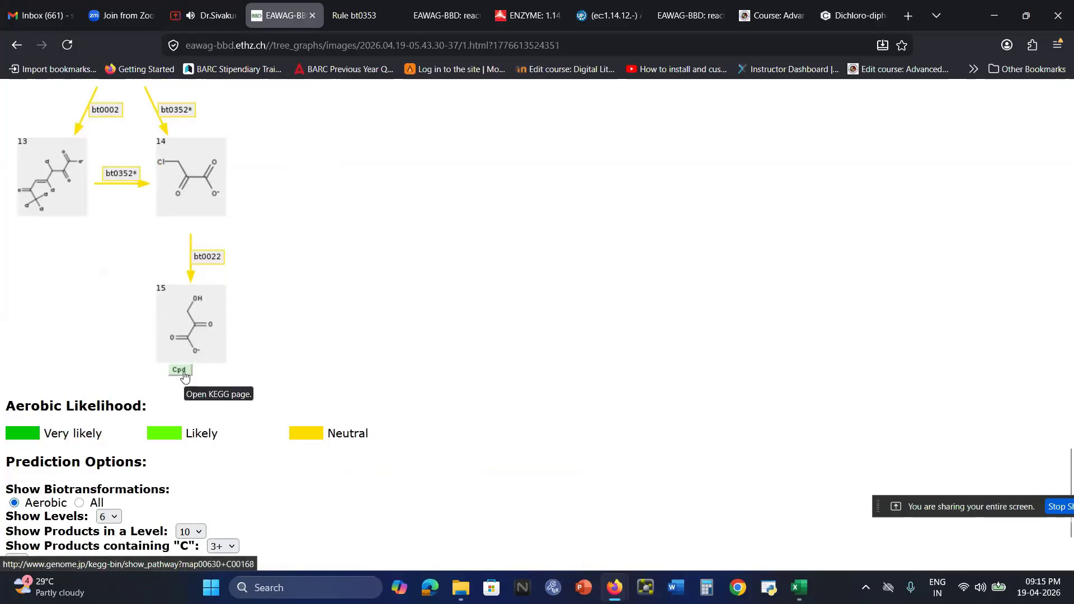
Step: Review the complete predicted pathway from starting compound 1 down to end product 15, including the biotransformation rule at each level
{"action": "scroll", "coordinate": [336, 331], "scroll_direction": "up", "scroll_amount": 20}
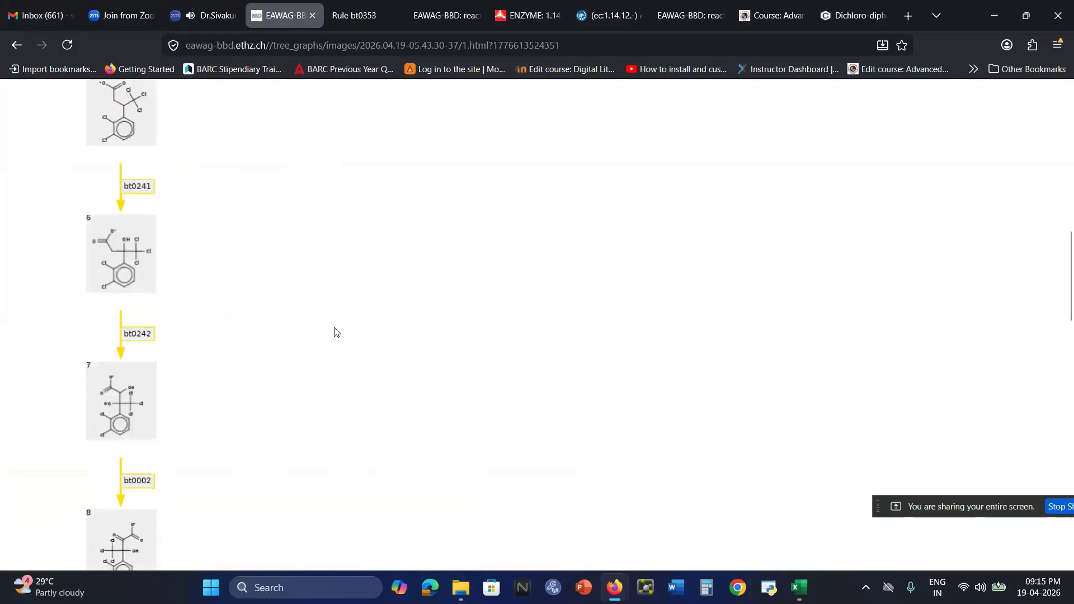
{"action": "scroll", "coordinate": [336, 332], "scroll_direction": "up", "scroll_amount": 10}
{"action": "scroll", "coordinate": [335, 332], "scroll_direction": "down", "scroll_amount": 2}
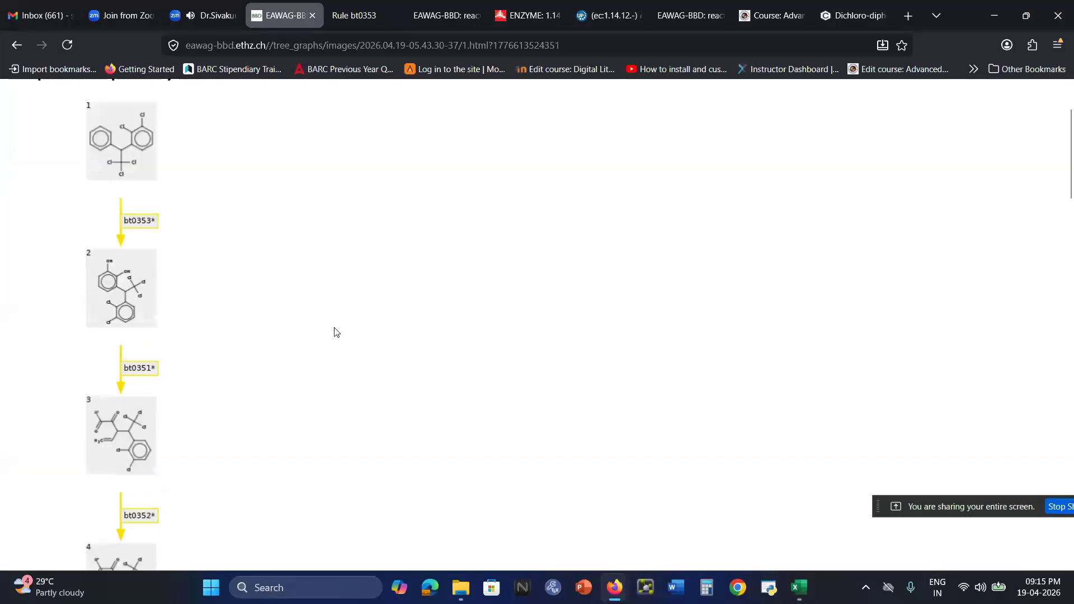
{"action": "scroll", "coordinate": [336, 333], "scroll_direction": "up", "scroll_amount": 1}
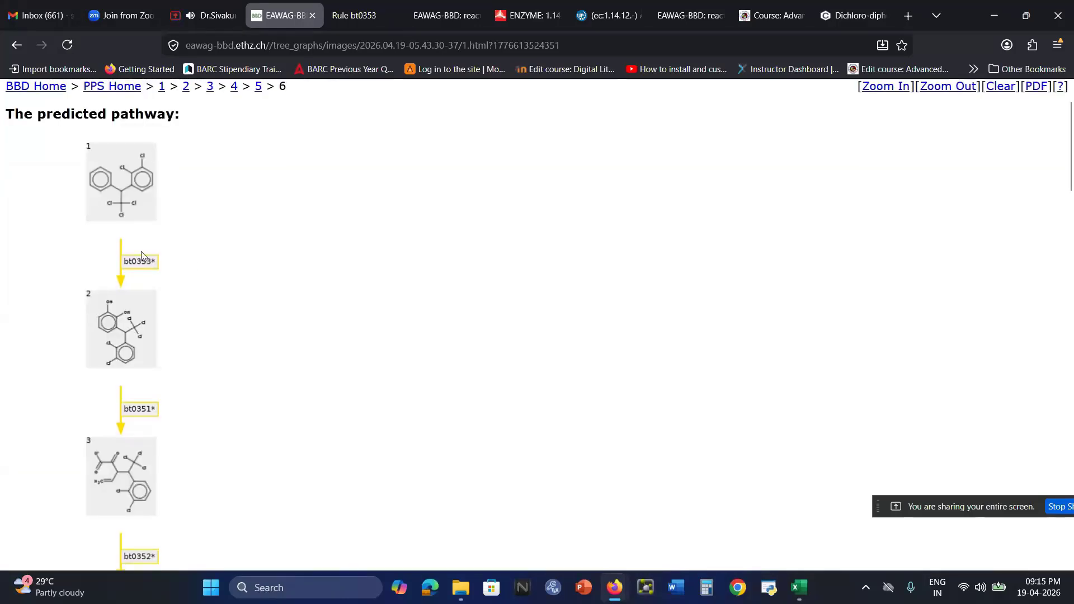
{"action": "scroll", "coordinate": [150, 390], "scroll_direction": "down", "scroll_amount": 1}
{"action": "scroll", "coordinate": [150, 390], "scroll_direction": "down", "scroll_amount": 5}
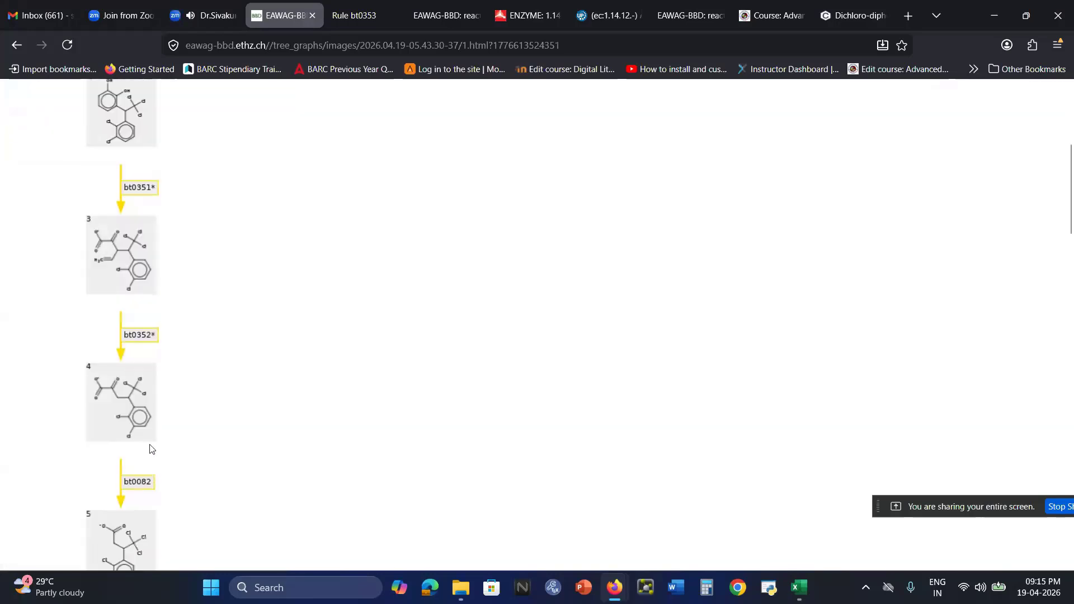
{"action": "scroll", "coordinate": [145, 398], "scroll_direction": "down", "scroll_amount": 6}
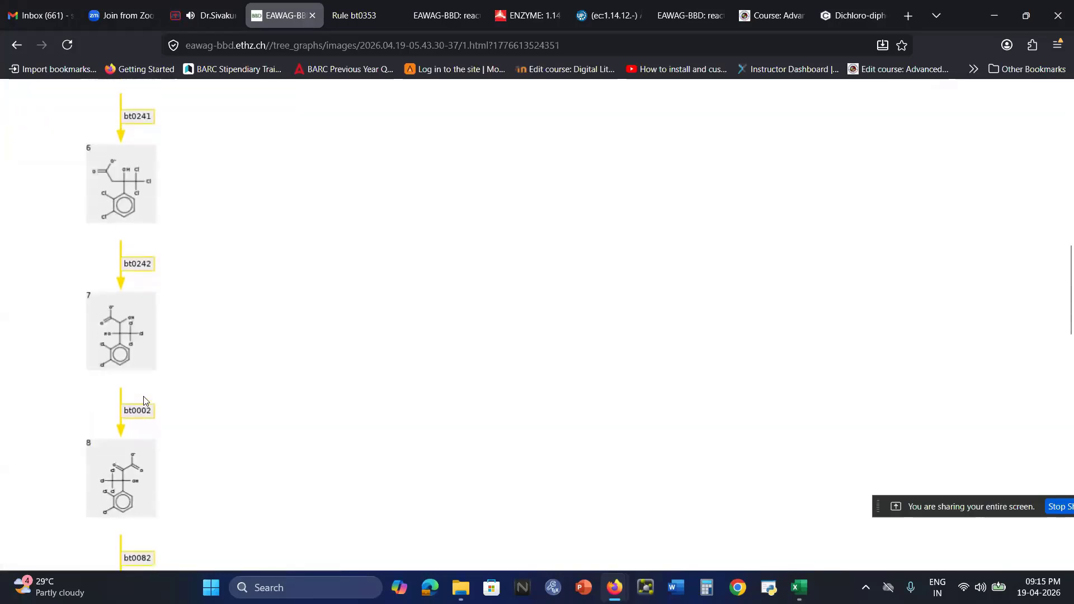
{"action": "scroll", "coordinate": [145, 398], "scroll_direction": "down", "scroll_amount": 6}
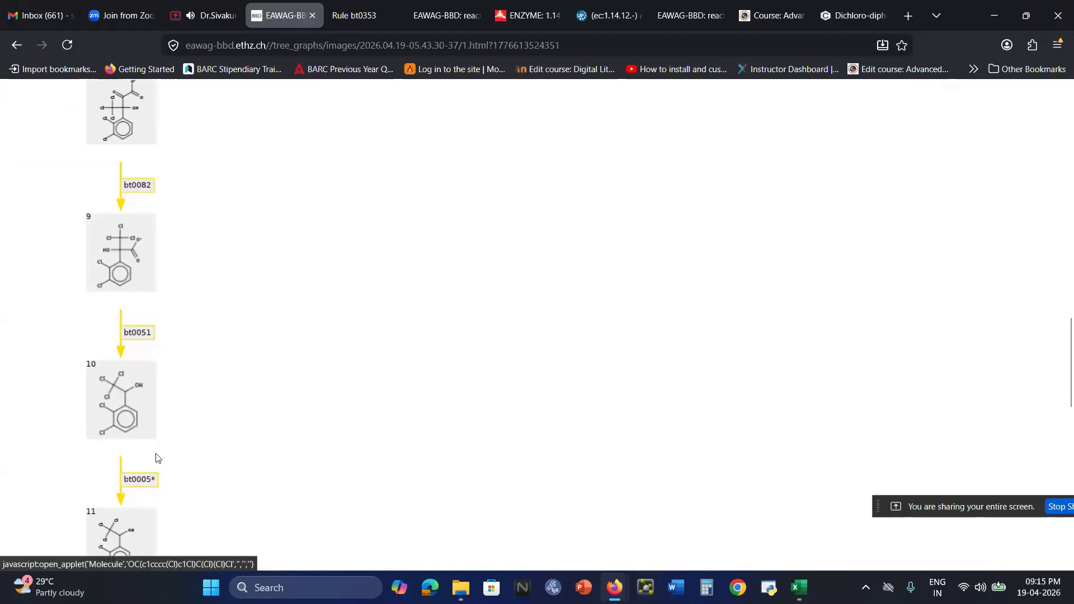
{"action": "scroll", "coordinate": [155, 458], "scroll_direction": "down", "scroll_amount": 2}
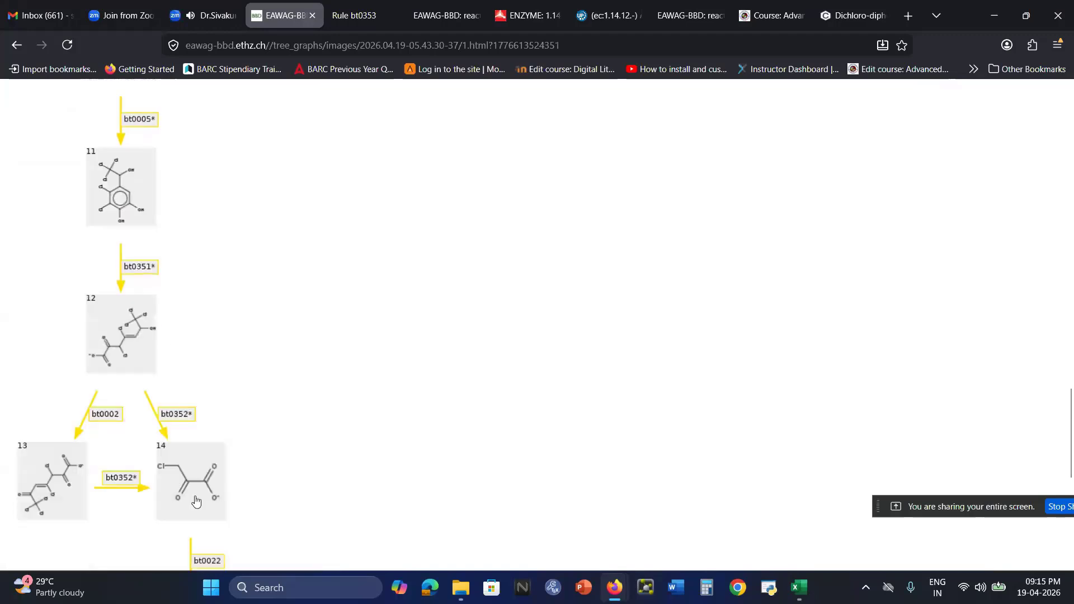
{"action": "scroll", "coordinate": [139, 417], "scroll_direction": "down", "scroll_amount": 4}
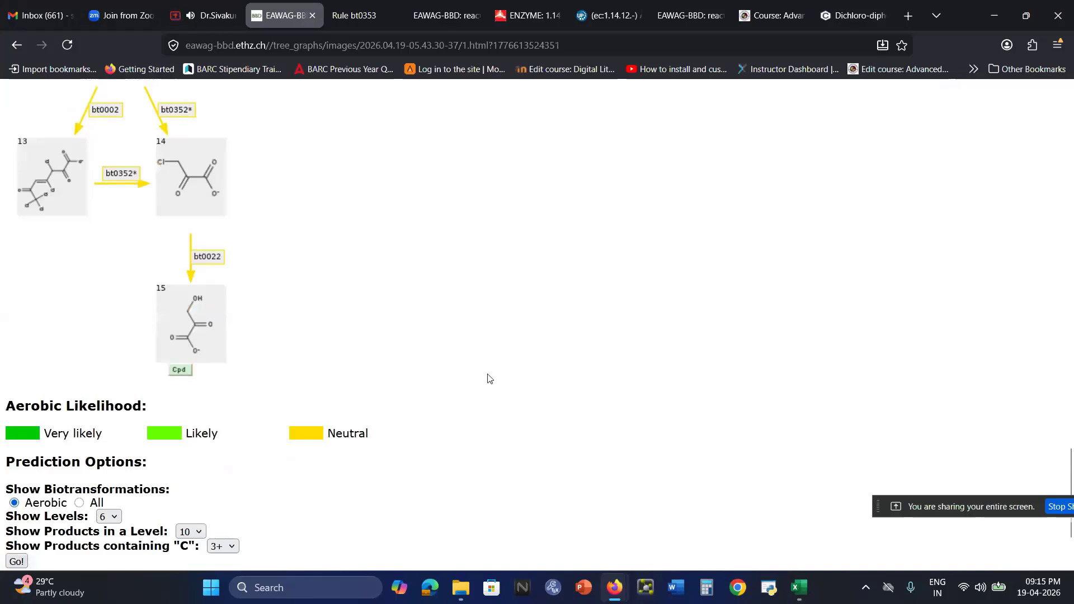
{"action": "scroll", "coordinate": [489, 379], "scroll_direction": "up", "scroll_amount": 2}
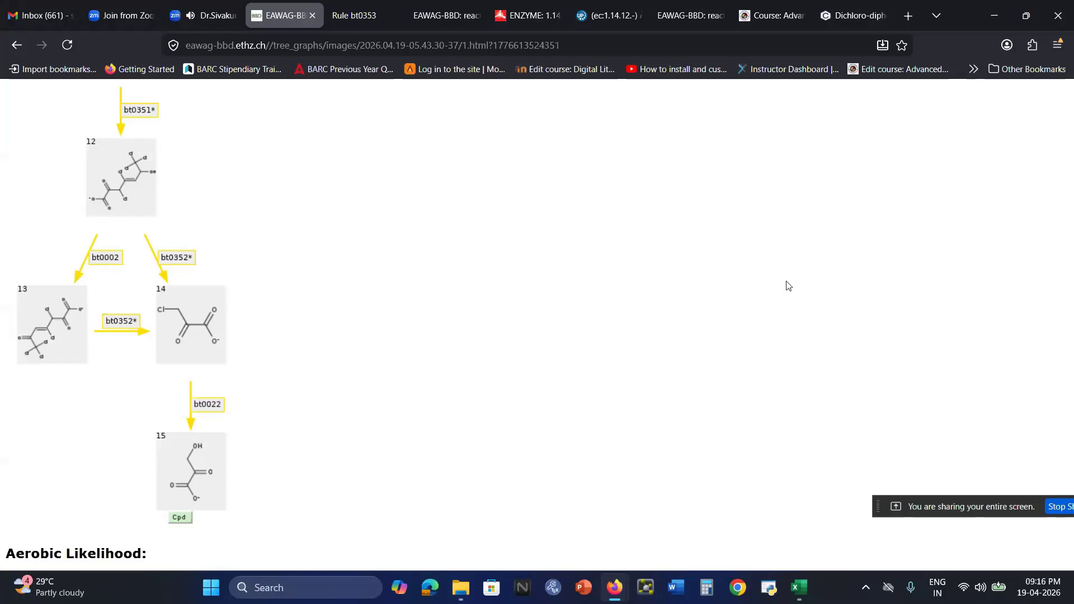
Step: Switch to the UniProt results for EC 1.14.12.- and look over the reviewed entries and their organisms
{"action": "left_click", "coordinate": [521, 20]}
{"action": "left_click", "coordinate": [612, 17]}
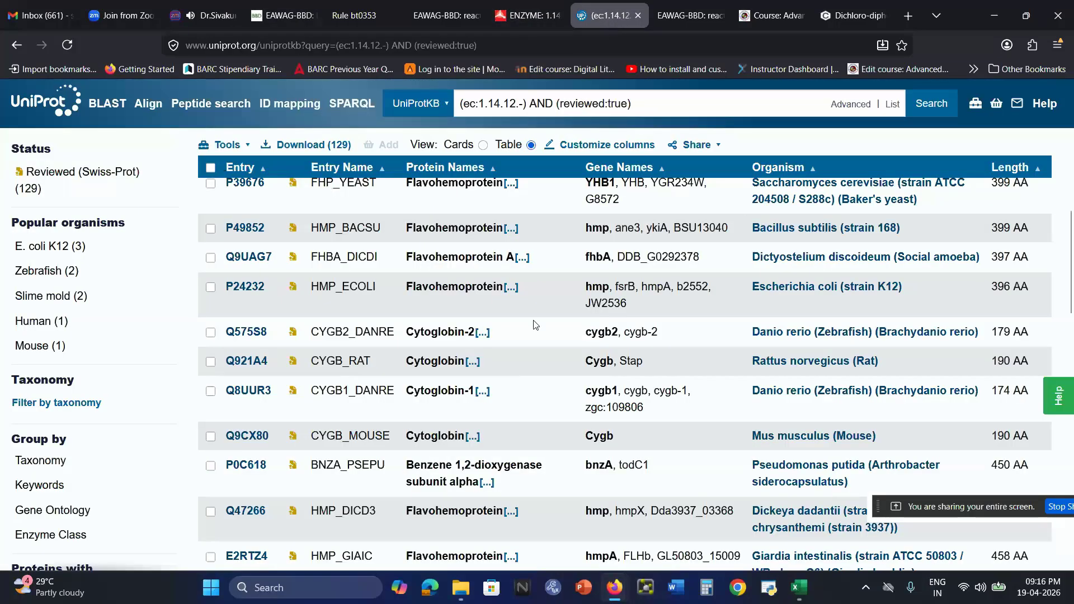
{"action": "scroll", "coordinate": [536, 325], "scroll_direction": "up", "scroll_amount": 4}
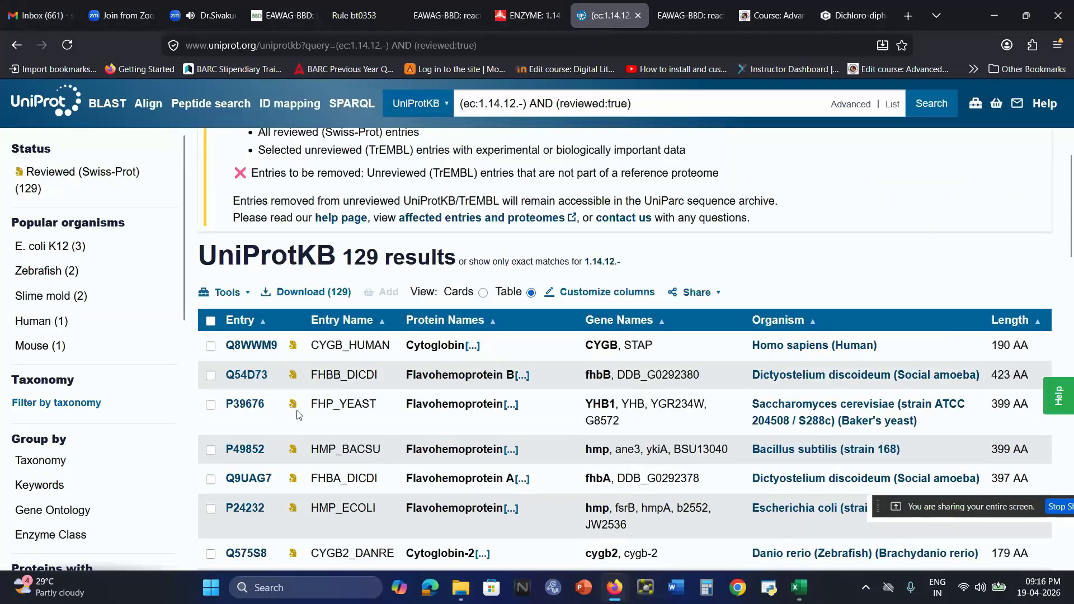
{"action": "scroll", "coordinate": [502, 364], "scroll_direction": "down", "scroll_amount": 4}
{"action": "scroll", "coordinate": [503, 364], "scroll_direction": "up", "scroll_amount": 5}
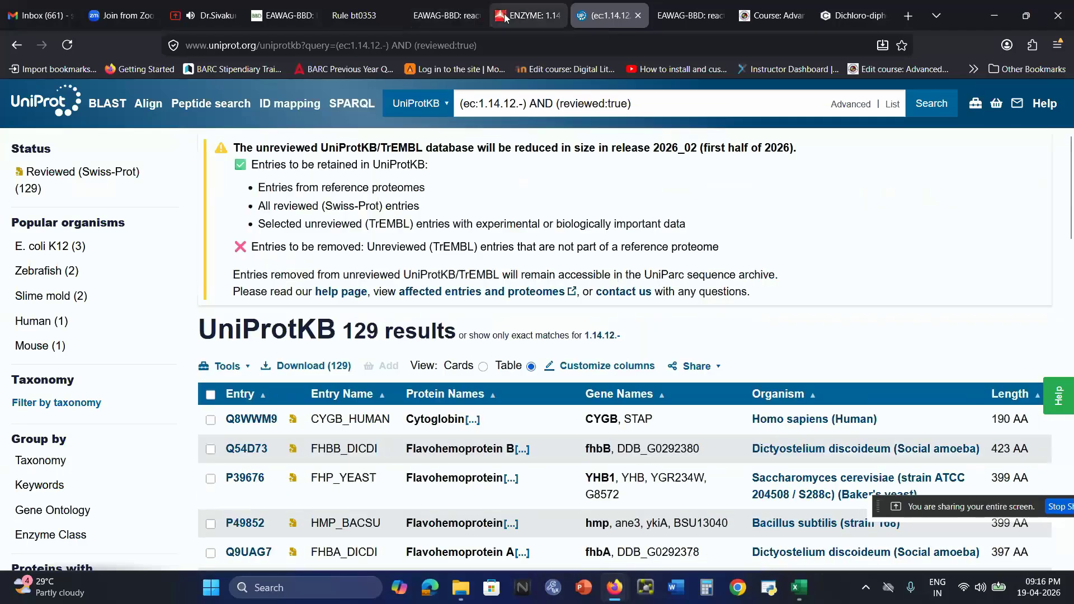
Step: Return to the ExPASy ENZYME list for class 1.14.12.- and open entry 1.14.12.10, benzoate 1,2-dioxygenase, in a new tab
{"action": "left_click", "coordinate": [505, 18]}
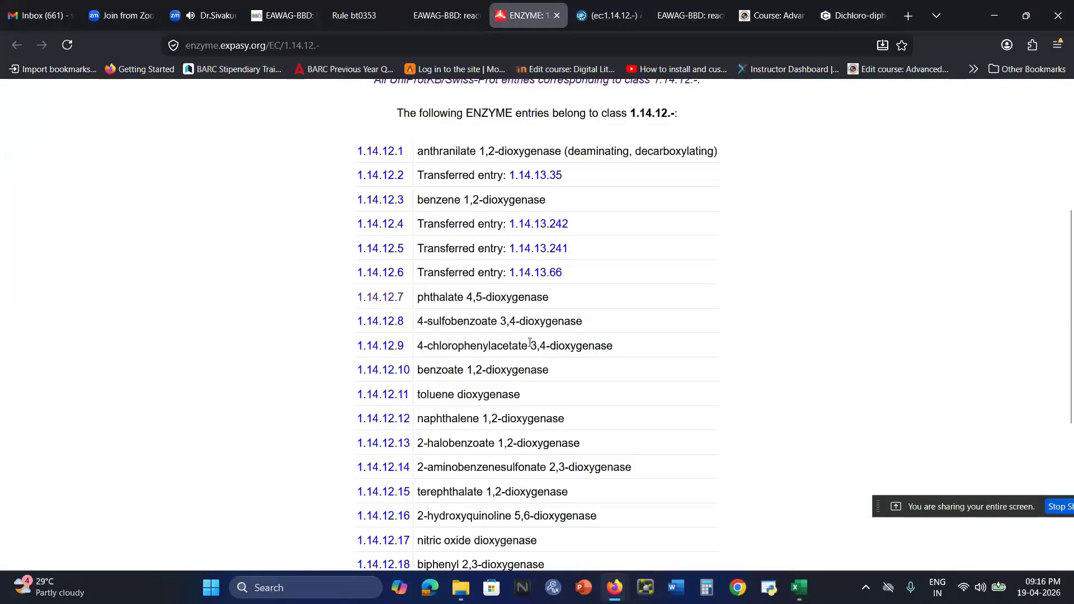
{"action": "right_click", "coordinate": [390, 369]}
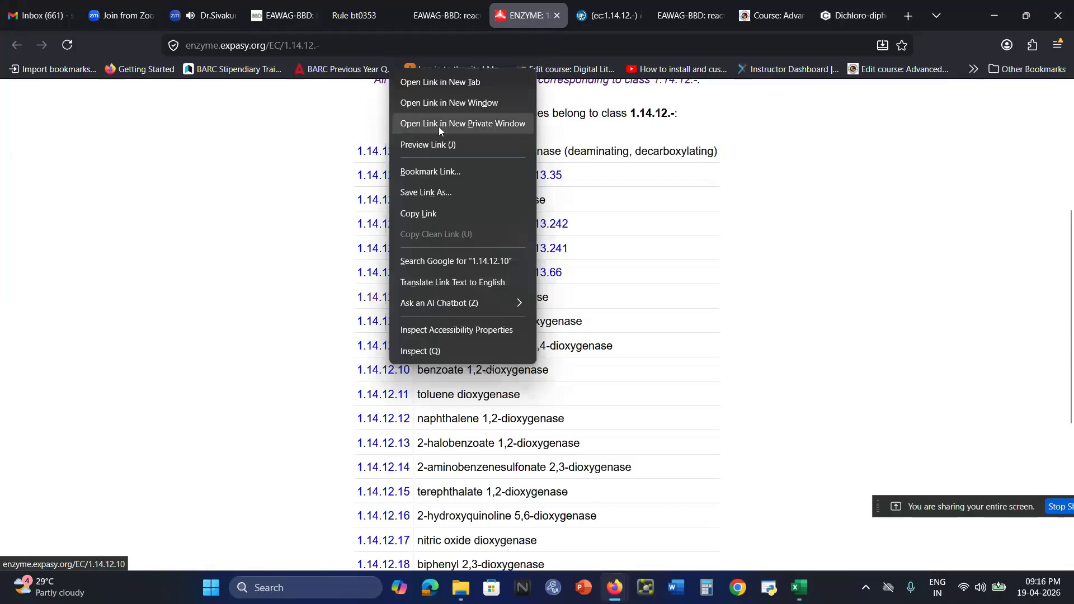
{"action": "left_click", "coordinate": [452, 84]}
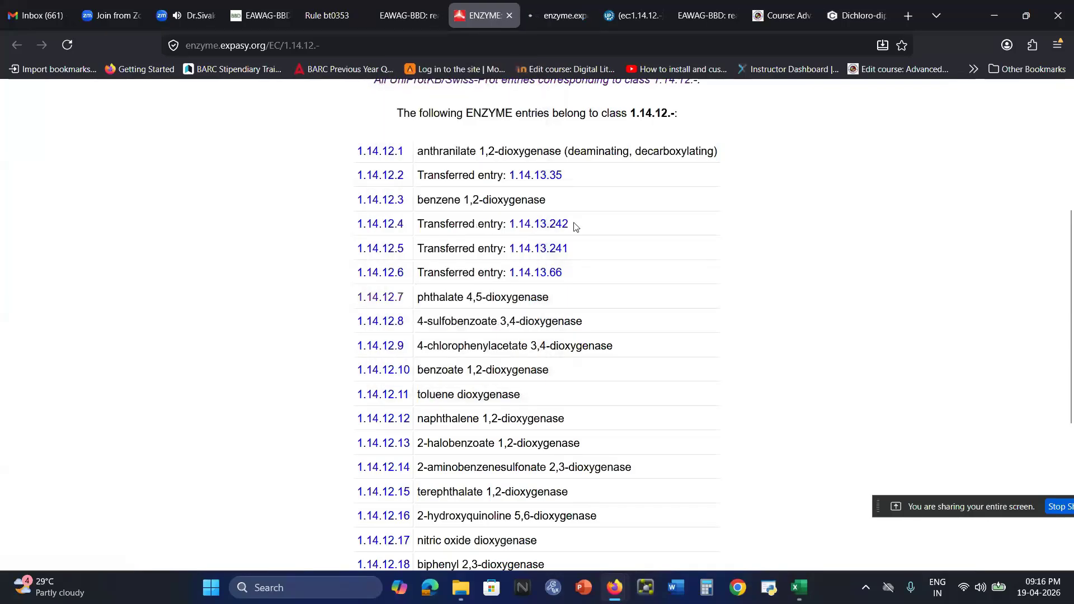
Step: Look over the ExPASy entry for EC 1.14.12.10 and follow its KEGG Ligand Database cross-reference
{"action": "left_click", "coordinate": [547, 17]}
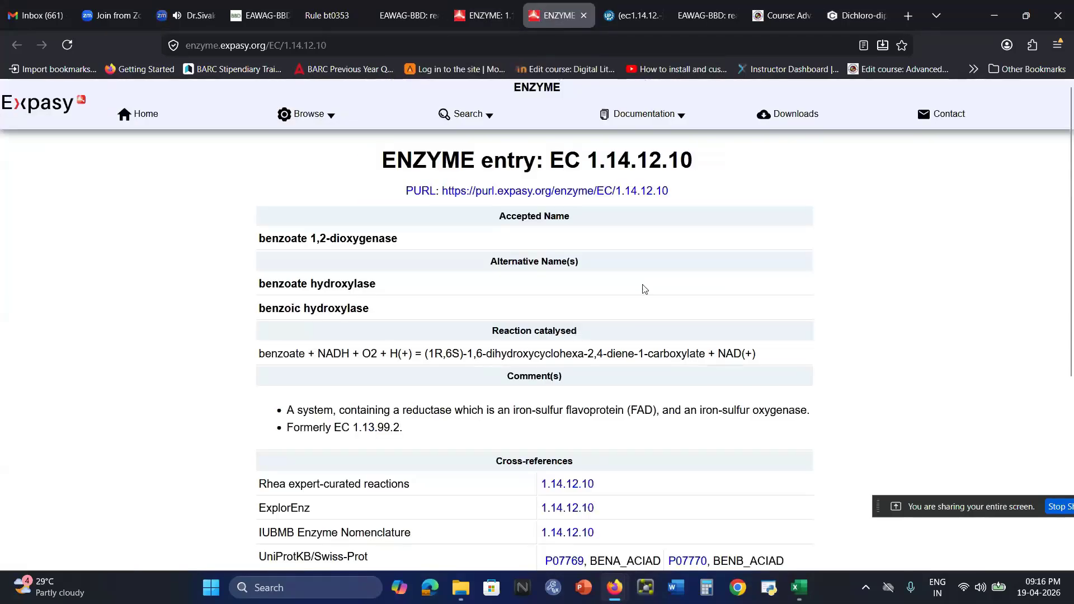
{"action": "scroll", "coordinate": [645, 289], "scroll_direction": "down", "scroll_amount": 3}
{"action": "scroll", "coordinate": [645, 289], "scroll_direction": "down", "scroll_amount": 3}
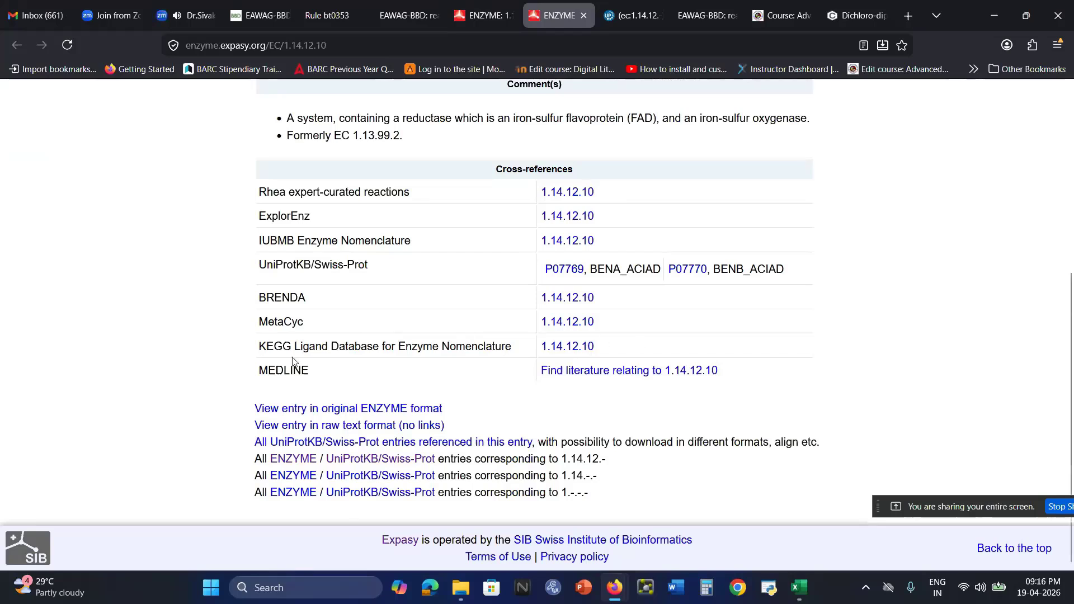
{"action": "left_click", "coordinate": [567, 350]}
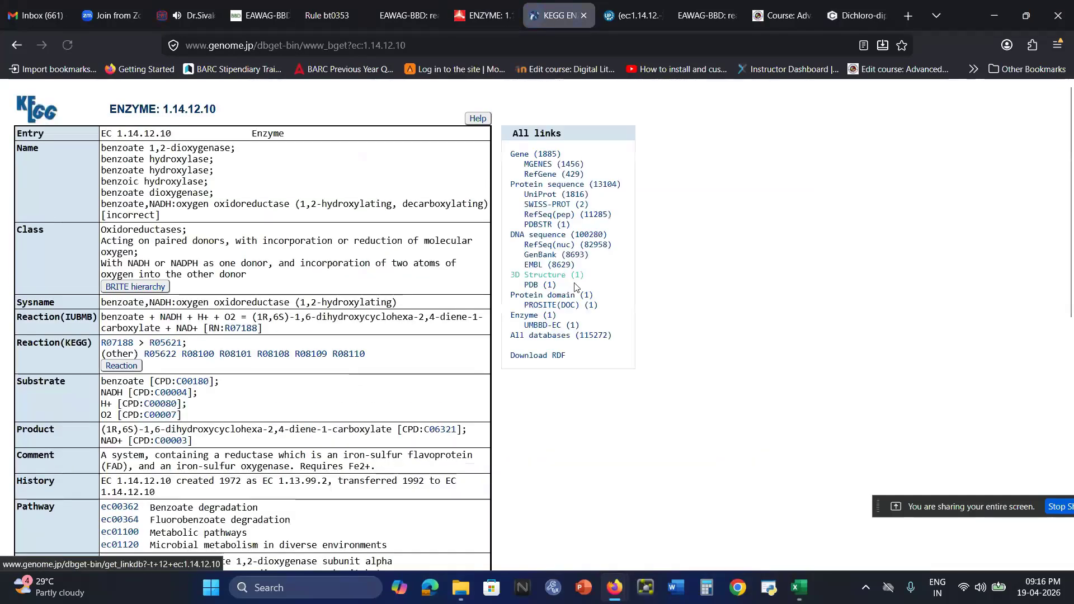
Step: Look through the KEGG record for EC 1.14.12.10, including its reaction, substrate, product, pathway, orthology, gene and reference sections
{"action": "scroll", "coordinate": [269, 199], "scroll_direction": "down", "scroll_amount": 4}
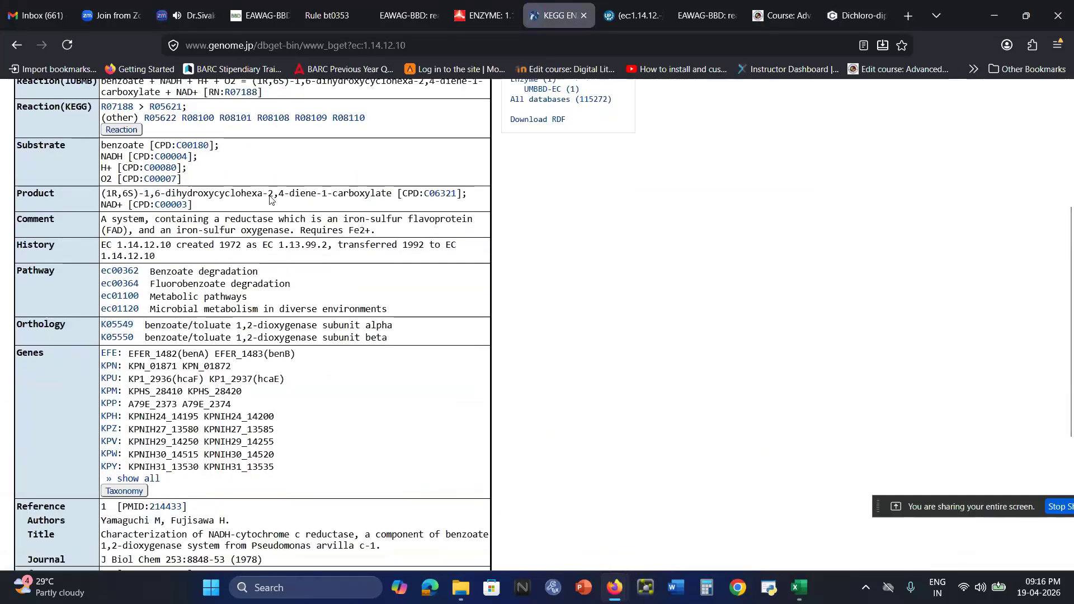
{"action": "scroll", "coordinate": [269, 199], "scroll_direction": "down", "scroll_amount": 5}
{"action": "scroll", "coordinate": [269, 199], "scroll_direction": "up", "scroll_amount": 4}
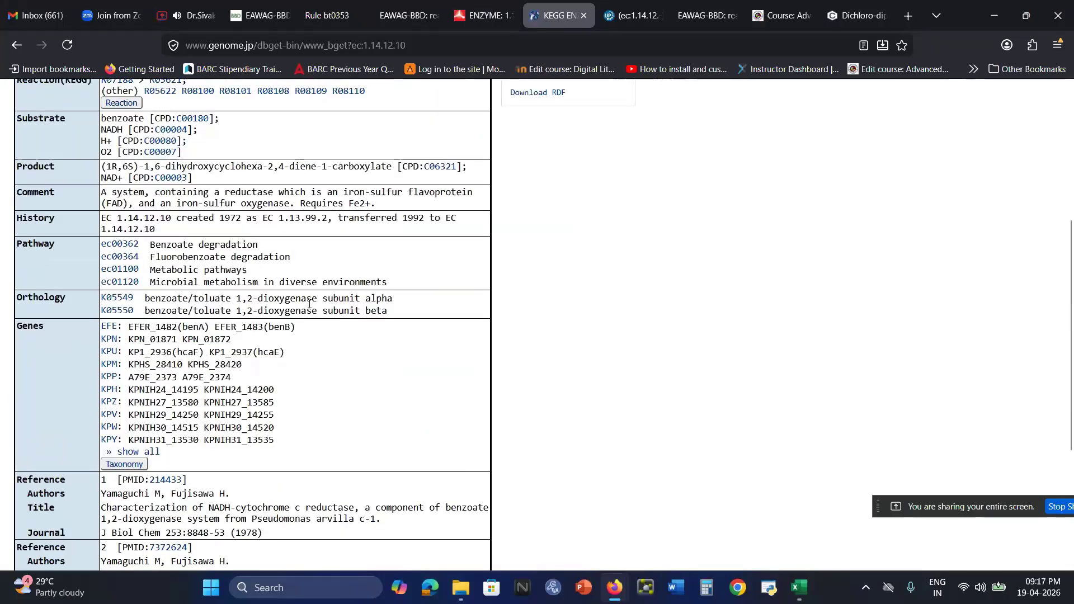
{"action": "scroll", "coordinate": [310, 304], "scroll_direction": "up", "scroll_amount": 3}
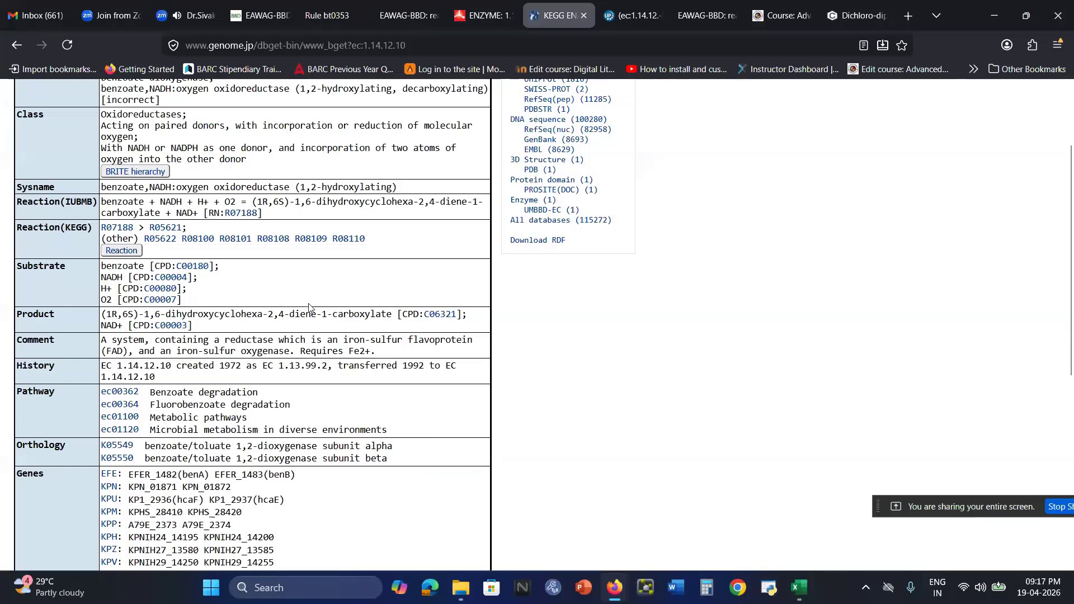
{"action": "scroll", "coordinate": [309, 306], "scroll_direction": "up", "scroll_amount": 3}
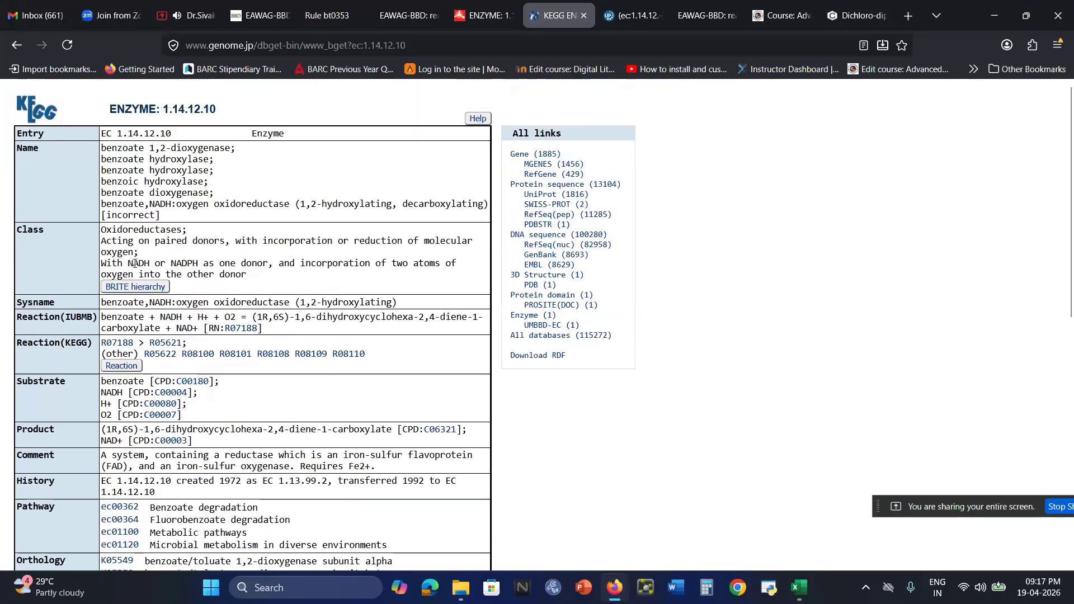
Step: Highlight the enzyme class Oxidoreductases and the name benzoate 1,2-dioxygenase, and check the pathways the enzyme takes part in
{"action": "left_click_drag", "start_coordinate": [206, 234], "coordinate": [93, 236]}
{"action": "scroll", "coordinate": [231, 259], "scroll_direction": "down", "scroll_amount": 4}
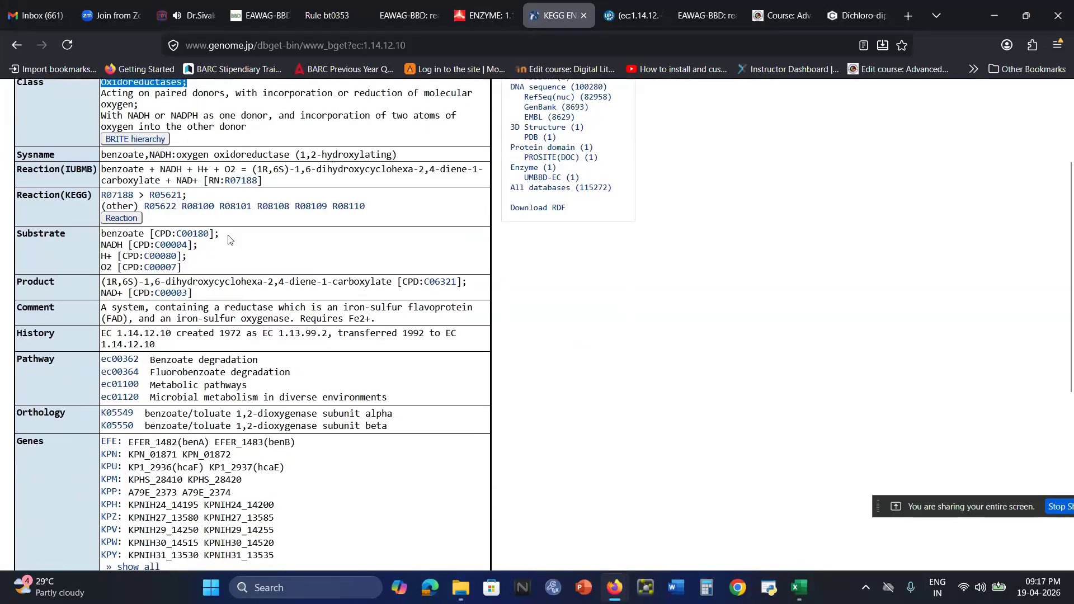
{"action": "scroll", "coordinate": [232, 258], "scroll_direction": "up", "scroll_amount": 4}
{"action": "left_click_drag", "start_coordinate": [241, 148], "coordinate": [101, 147]}
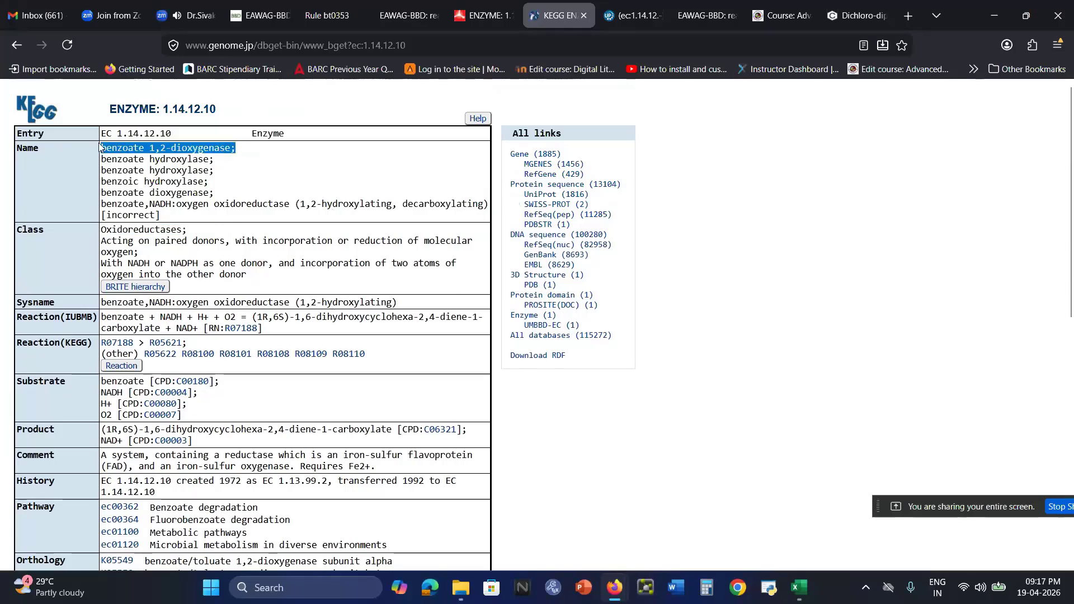
{"action": "scroll", "coordinate": [242, 235], "scroll_direction": "down", "scroll_amount": 8}
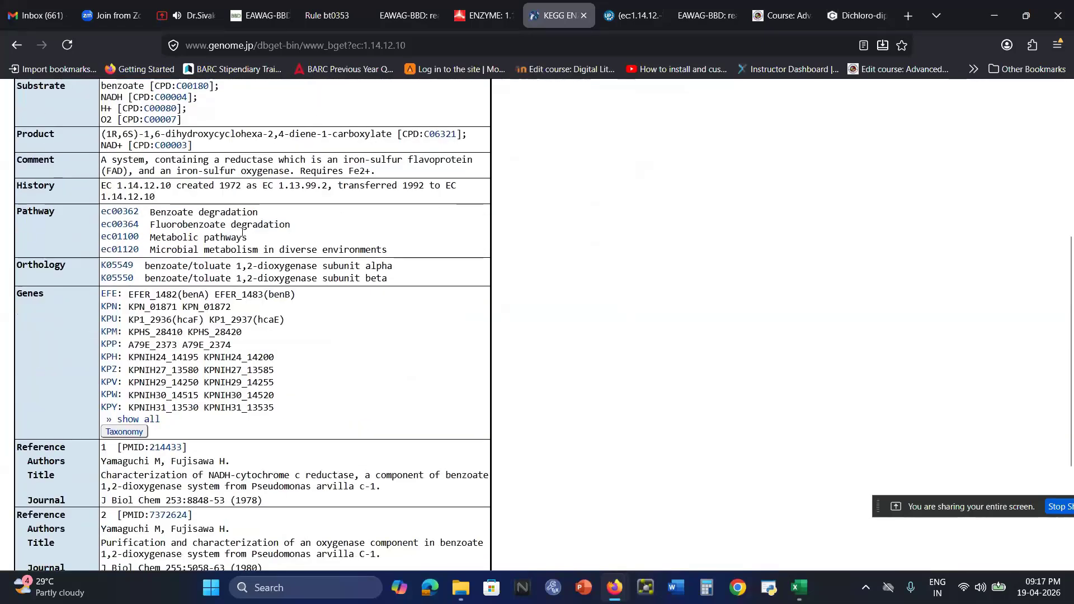
Step: Open the KPN gene entries, KPN_01871 and KPN_01872, from the enzyme's gene list
{"action": "scroll", "coordinate": [246, 238], "scroll_direction": "down", "scroll_amount": 2}
{"action": "scroll", "coordinate": [335, 307], "scroll_direction": "up", "scroll_amount": 3}
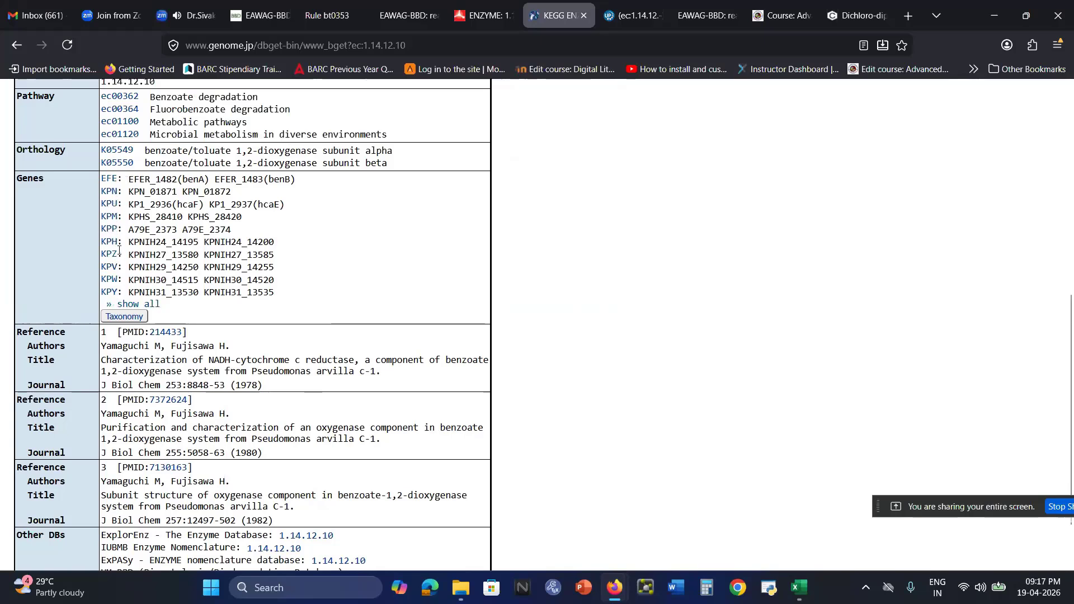
{"action": "right_click", "coordinate": [115, 194]}
{"action": "left_click", "coordinate": [367, 209]}
{"action": "left_click", "coordinate": [111, 193]}
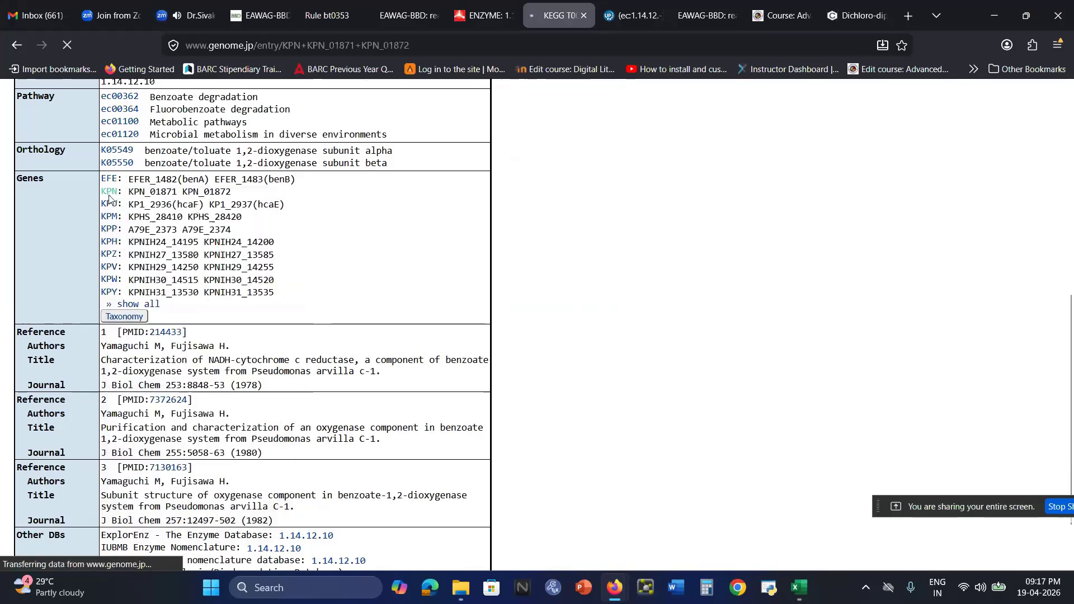
Step: Look through the KPN_01871 and KPN_01872 records and highlight the amino acid sequence block of KPN_01871
{"action": "scroll", "coordinate": [185, 266], "scroll_direction": "down", "scroll_amount": 5}
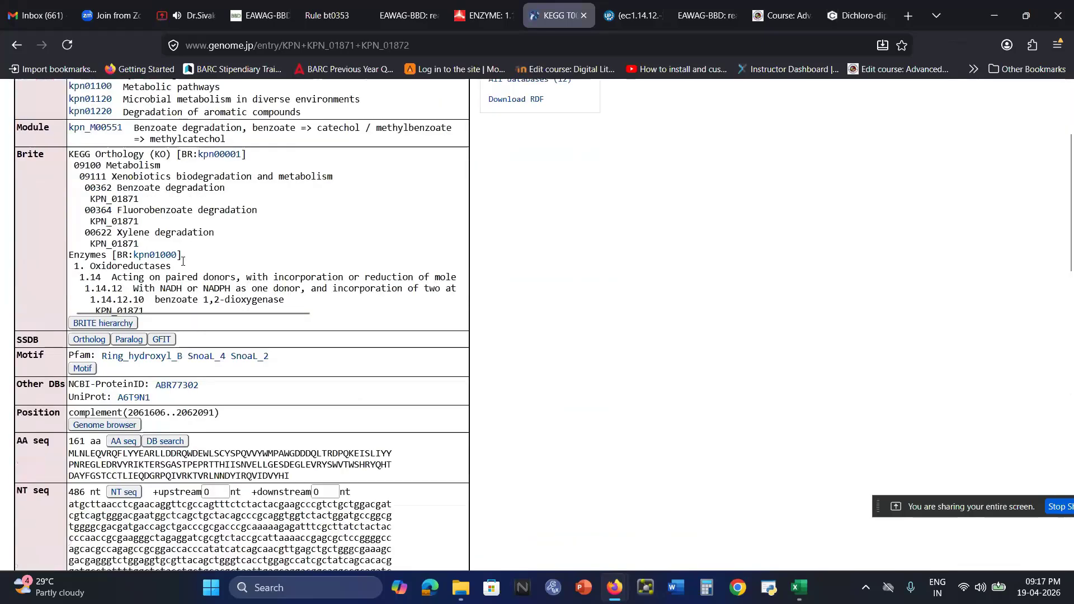
{"action": "scroll", "coordinate": [183, 266], "scroll_direction": "down", "scroll_amount": 5}
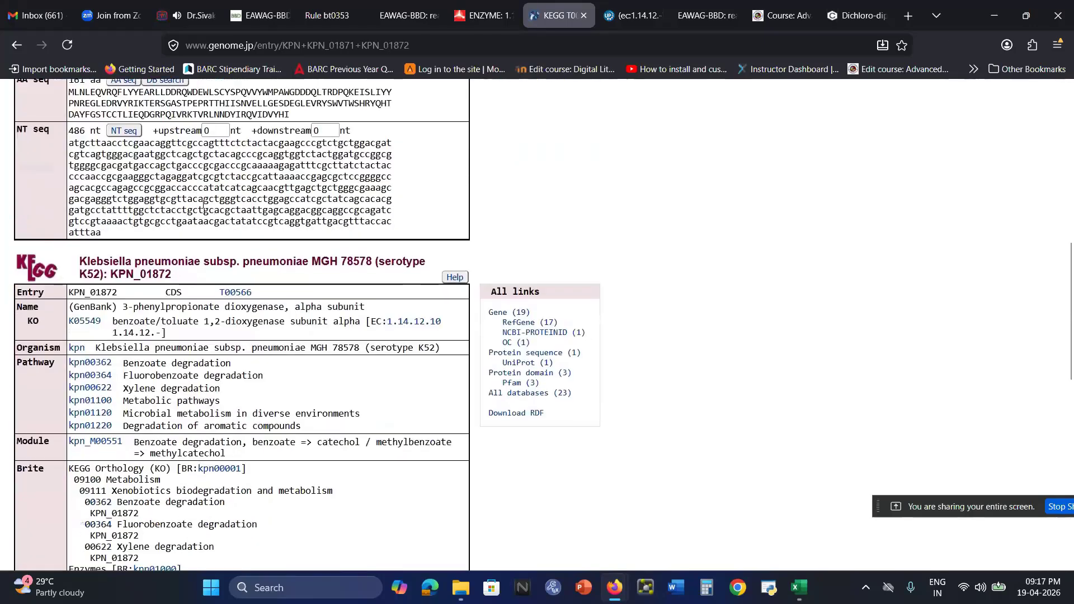
{"action": "scroll", "coordinate": [203, 204], "scroll_direction": "up", "scroll_amount": 3}
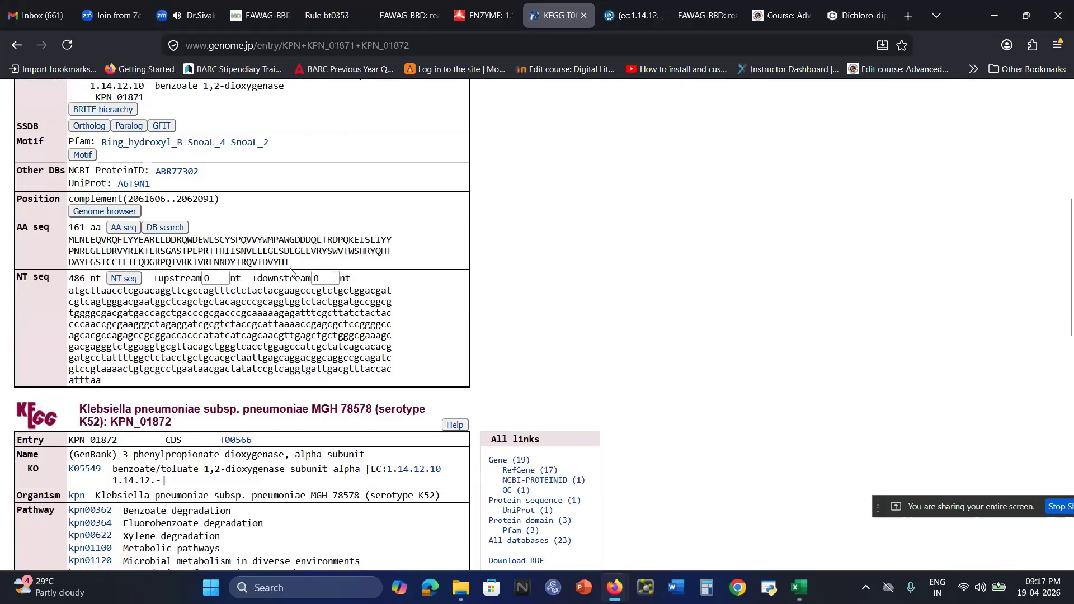
{"action": "left_click_drag", "start_coordinate": [290, 273], "coordinate": [58, 237]}
Step: Highlight the source organism of KPN_01871, Klebsiella pneumoniae subsp. pneumoniae MGH 78578, and clear the highlight
{"action": "scroll", "coordinate": [59, 238], "scroll_direction": "up", "scroll_amount": 4}
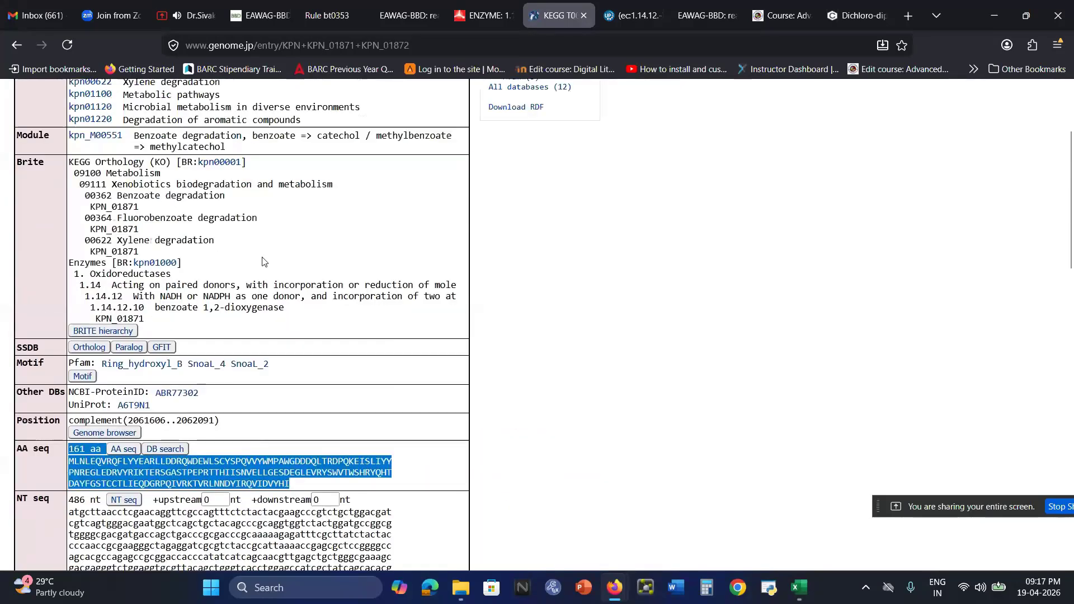
{"action": "scroll", "coordinate": [264, 261], "scroll_direction": "up", "scroll_amount": 3}
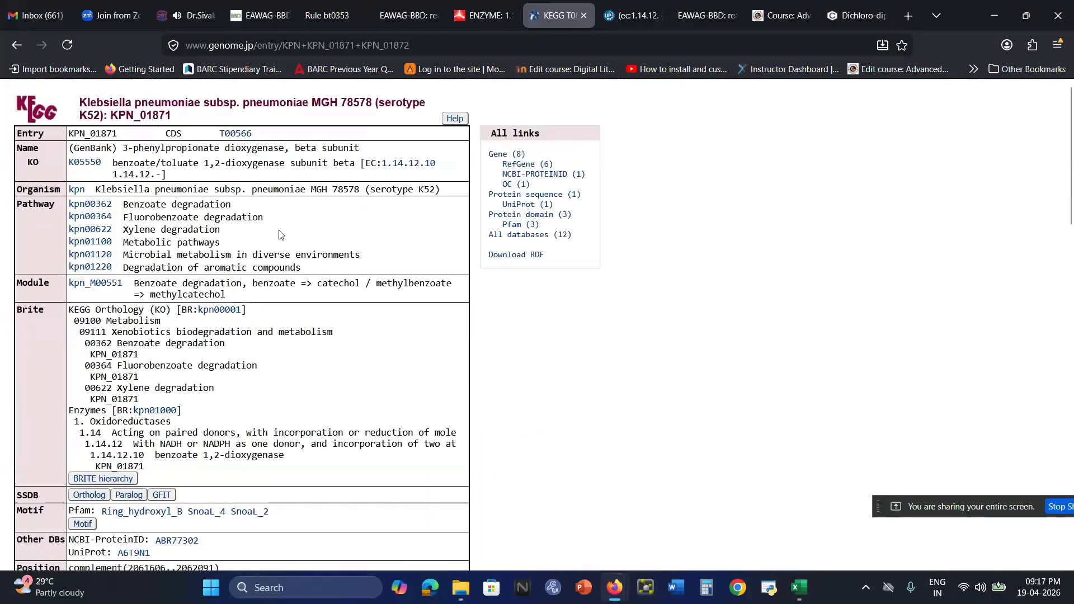
{"action": "left_click_drag", "start_coordinate": [96, 190], "coordinate": [359, 190]}
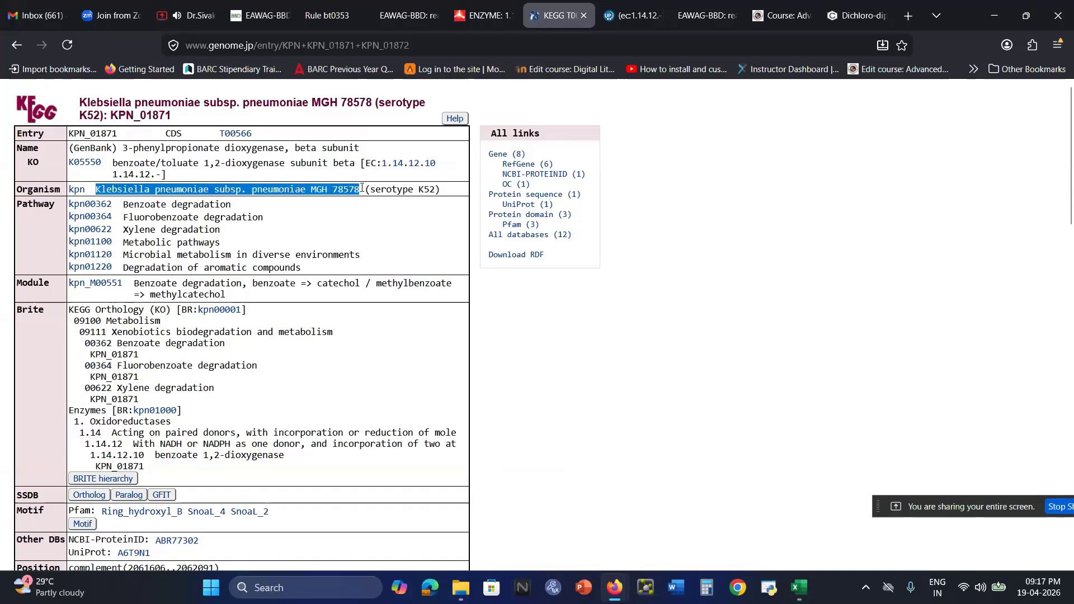
{"action": "left_click", "coordinate": [373, 223]}
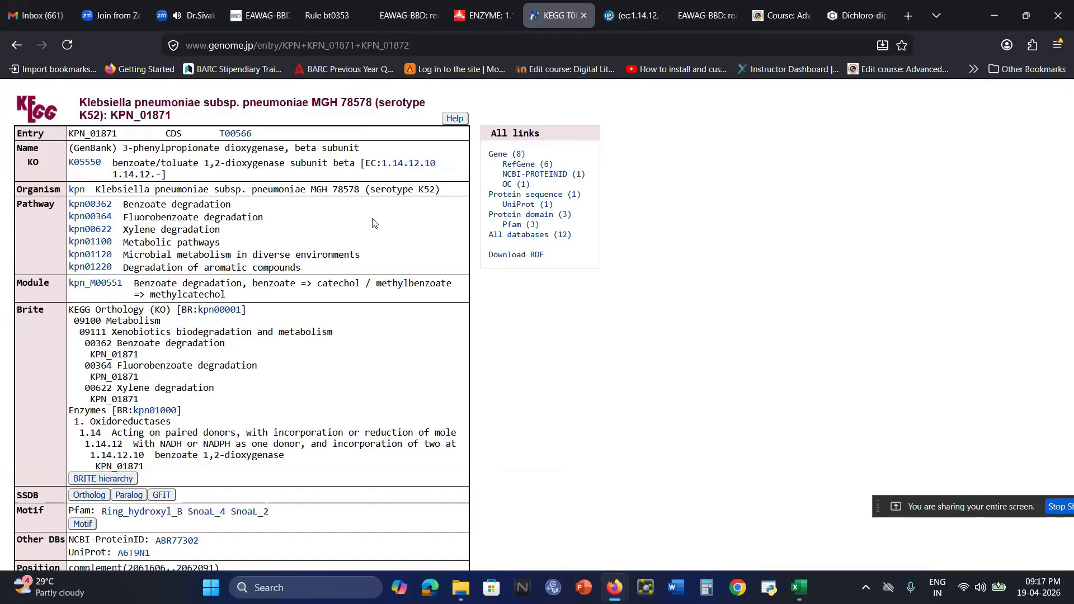
Step: Return to the sequence data of KPN_01871 and select only its complete amino acid sequence
{"action": "scroll", "coordinate": [373, 222], "scroll_direction": "down", "scroll_amount": 6}
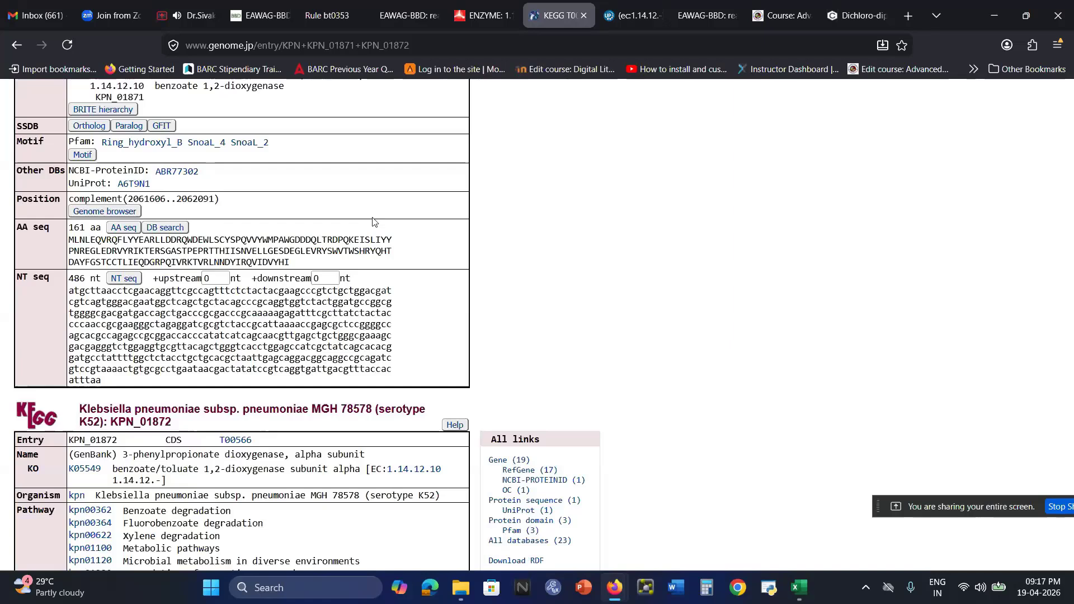
{"action": "left_click_drag", "start_coordinate": [290, 262], "coordinate": [69, 239]}
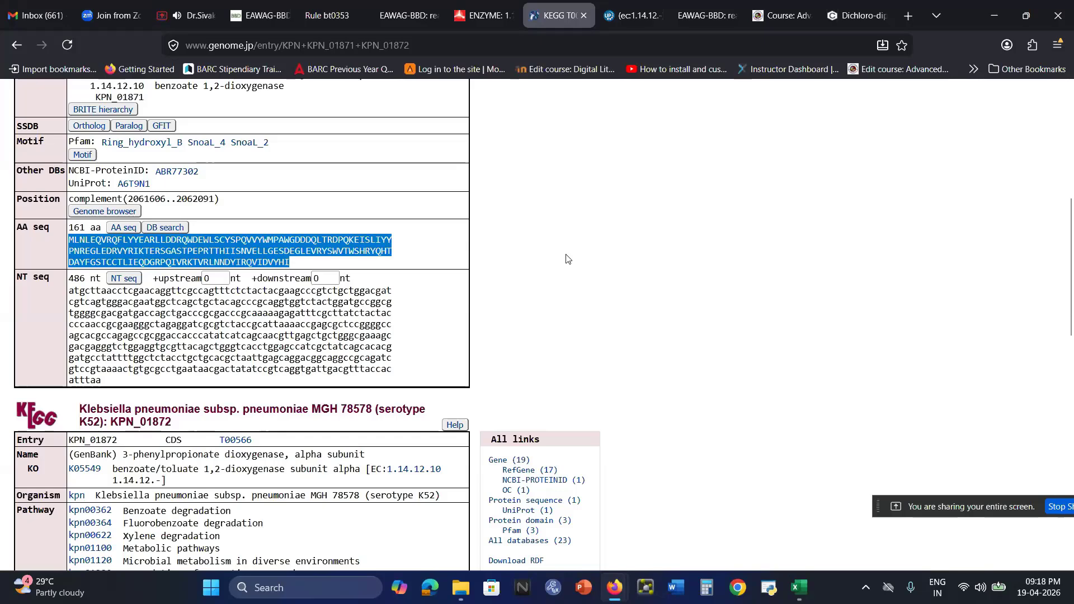
{"action": "scroll", "coordinate": [567, 259], "scroll_direction": "up", "scroll_amount": 2}
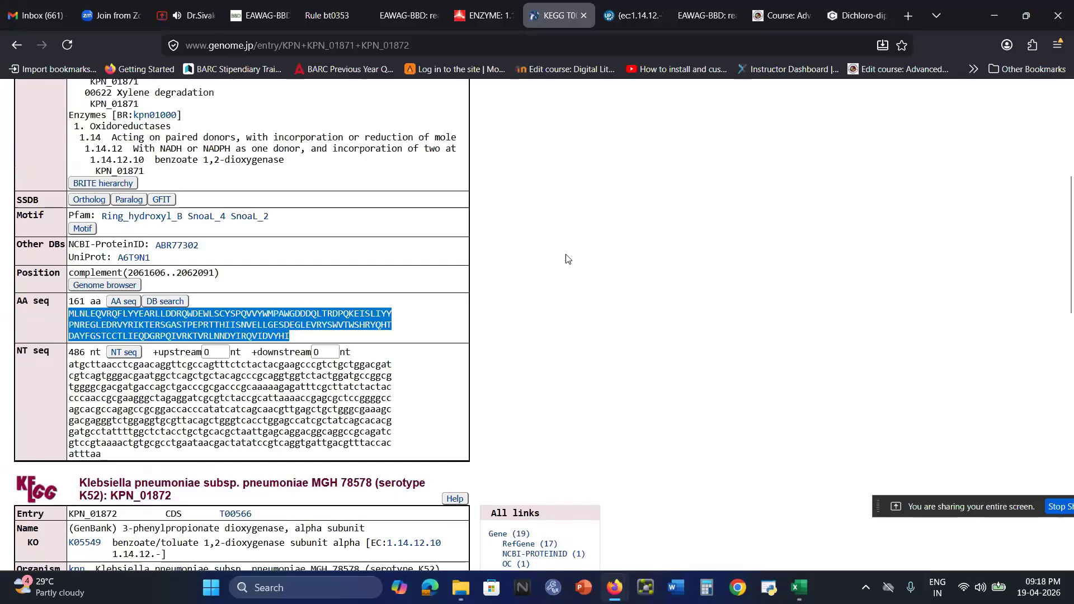
{"action": "scroll", "coordinate": [566, 254], "scroll_direction": "up", "scroll_amount": 5}
Step: Go back past the ExPASy list, reaction r1450 and rule bt0353 to the EAWAG-BBD prediction results, and review the predicted pathway
{"action": "left_click", "coordinate": [501, 22]}
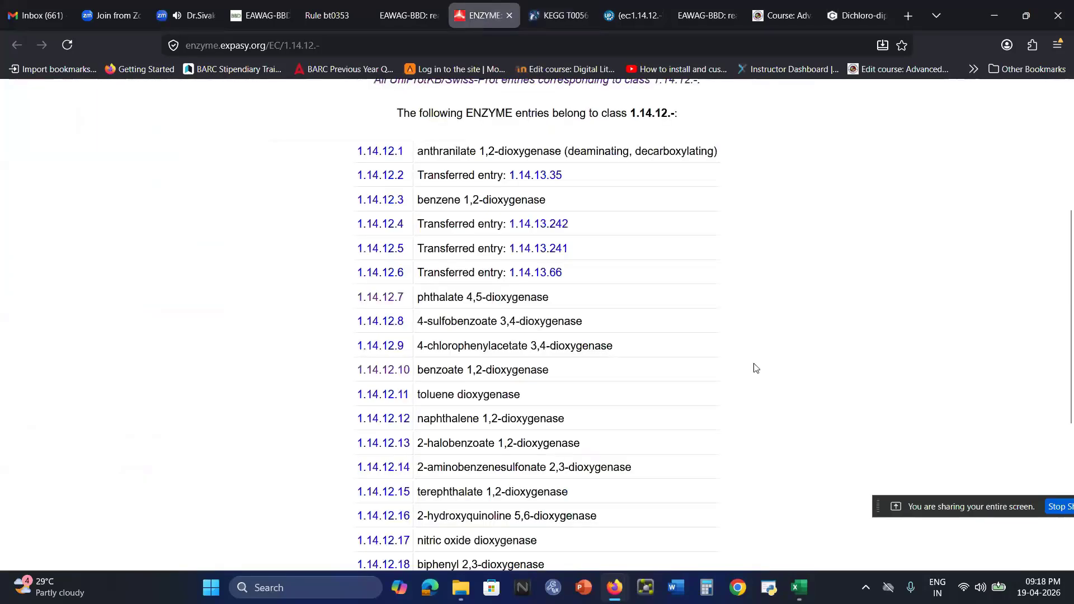
{"action": "left_click", "coordinate": [397, 18]}
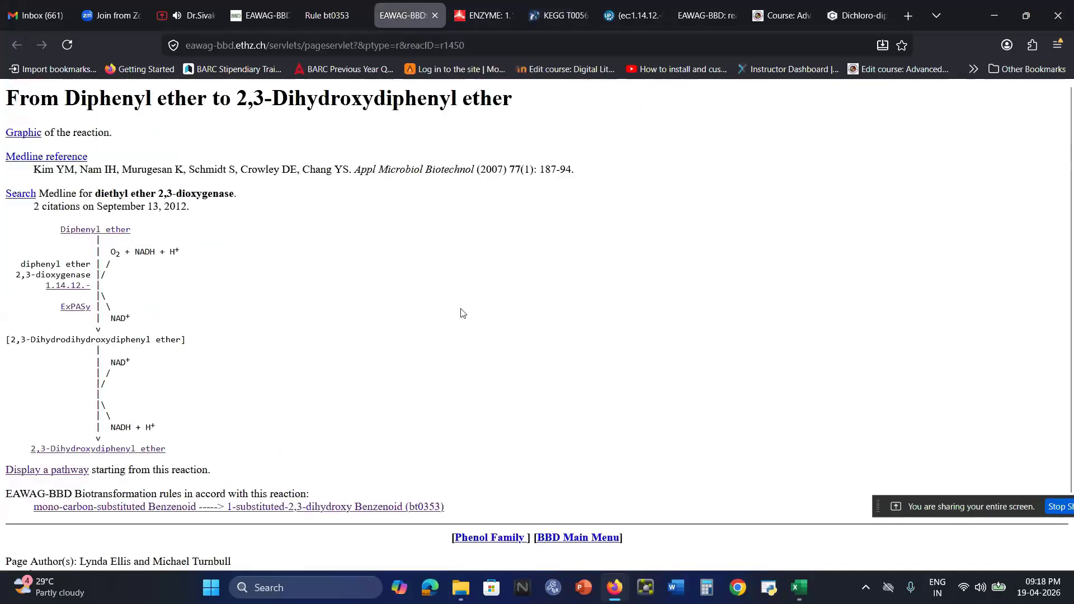
{"action": "left_click", "coordinate": [327, 23]}
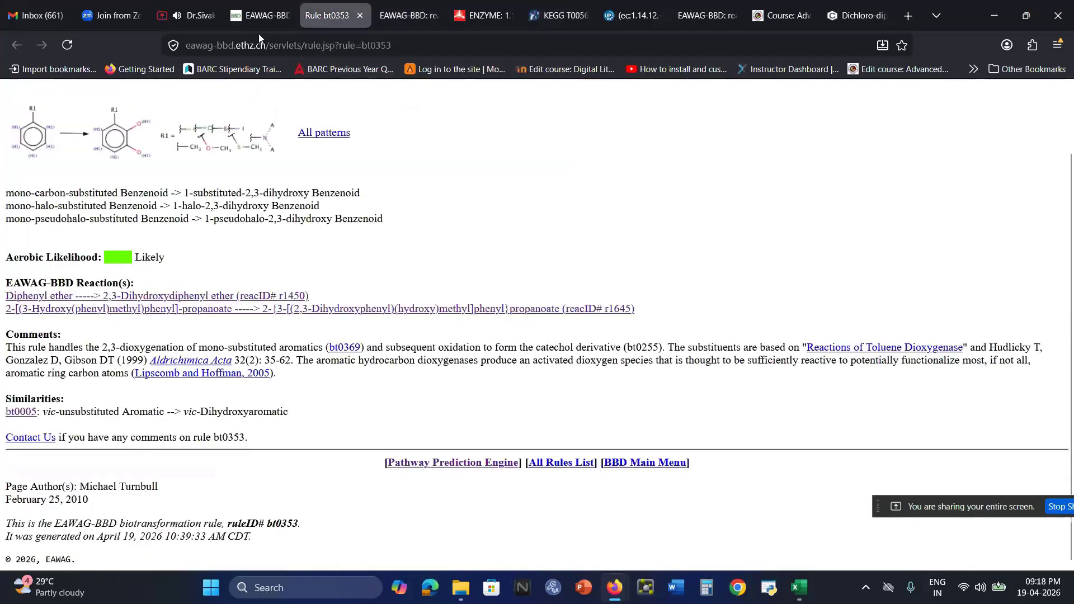
{"action": "left_click", "coordinate": [258, 22]}
{"action": "scroll", "coordinate": [482, 341], "scroll_direction": "down", "scroll_amount": 10}
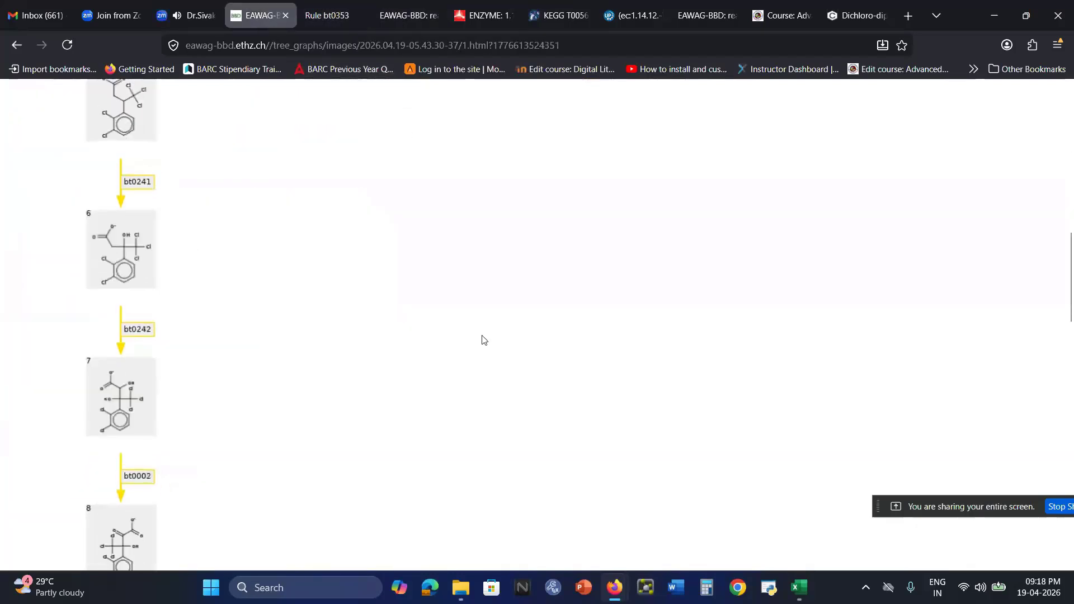
{"action": "scroll", "coordinate": [484, 340], "scroll_direction": "up", "scroll_amount": 10}
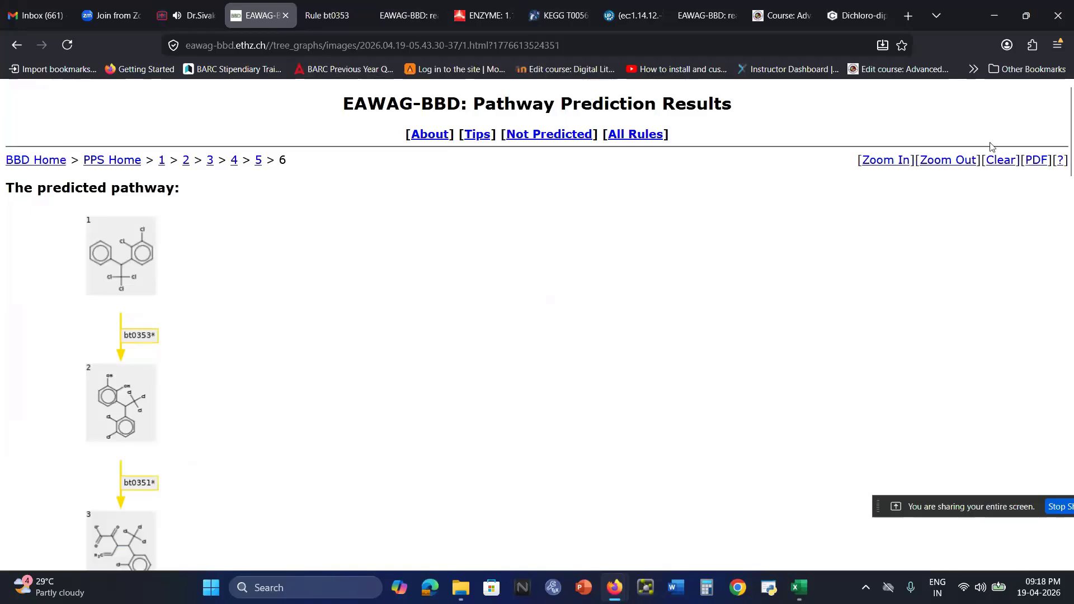